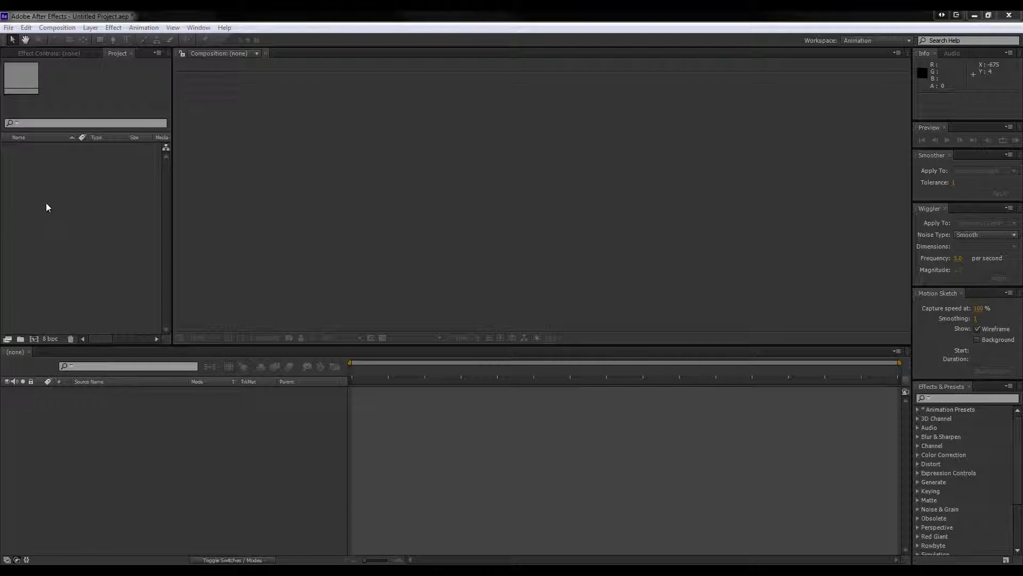
Step: Import the video file MVI_4362.MOV into the project as footage
click(9, 27)
mouse_move(38, 166)
click(184, 165)
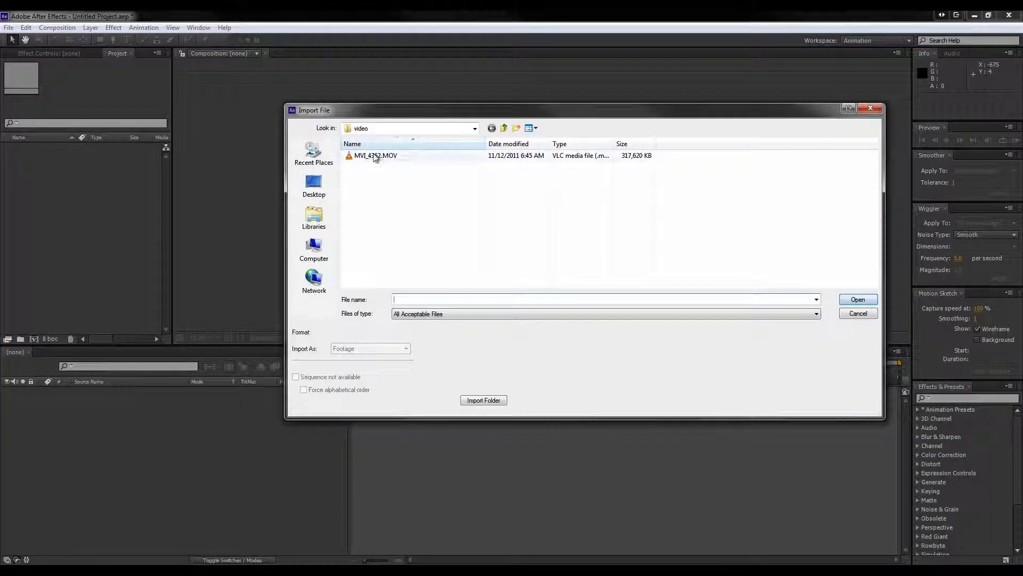
click(392, 157)
key(Return)
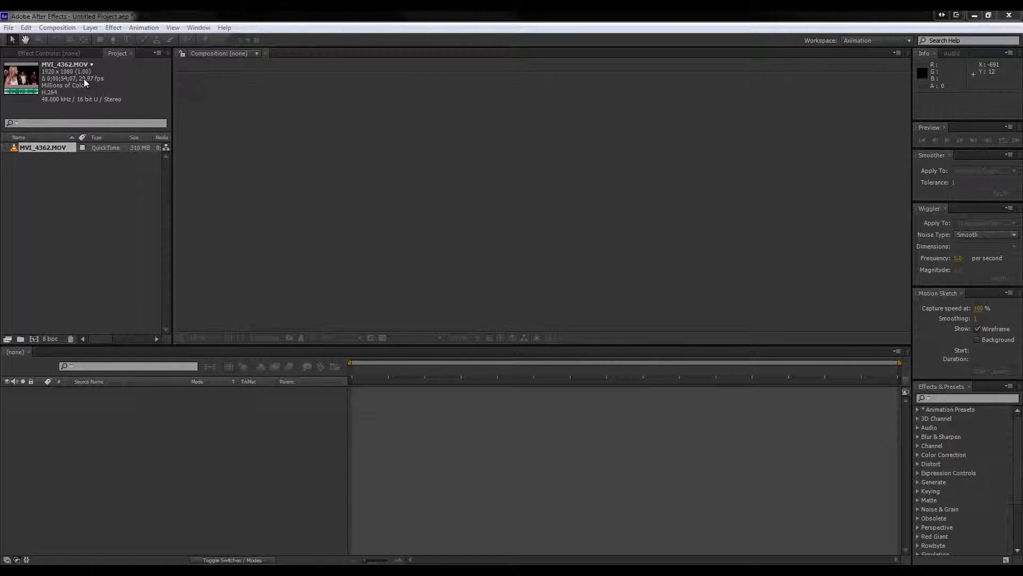
Step: Create a new composition using the HDV/HDTV 720 29.97 preset
click(70, 27)
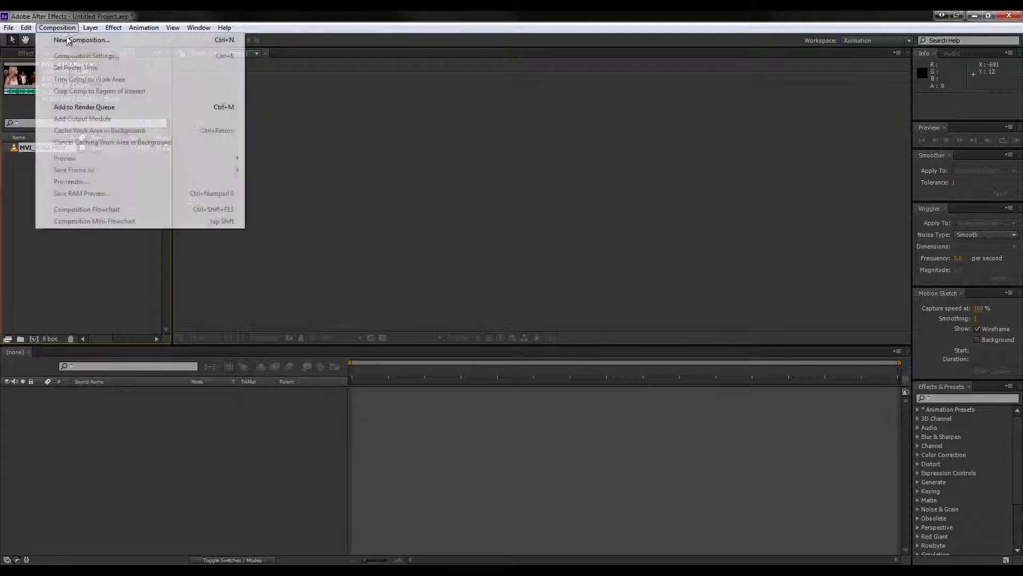
click(68, 41)
click(251, 155)
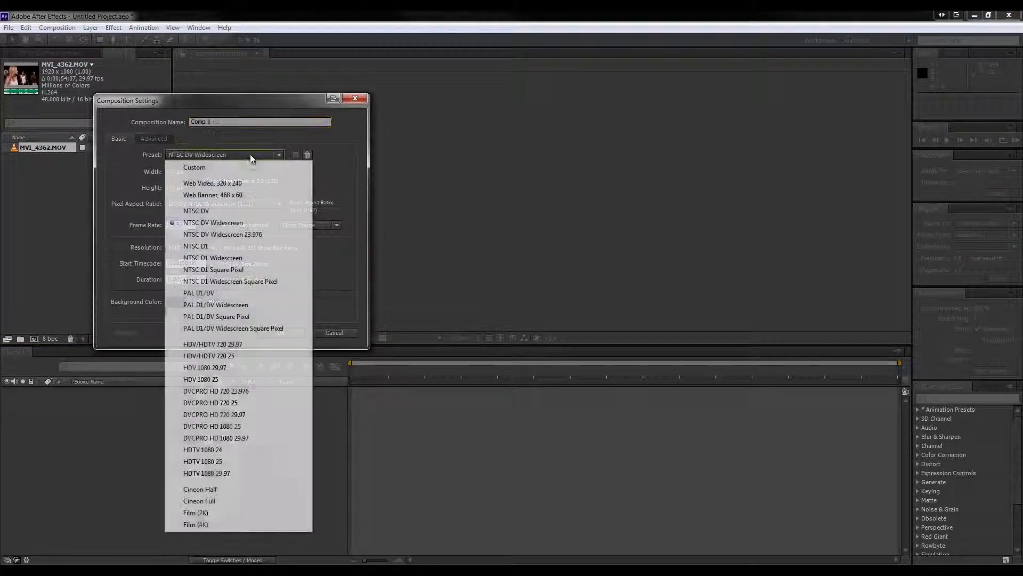
click(235, 344)
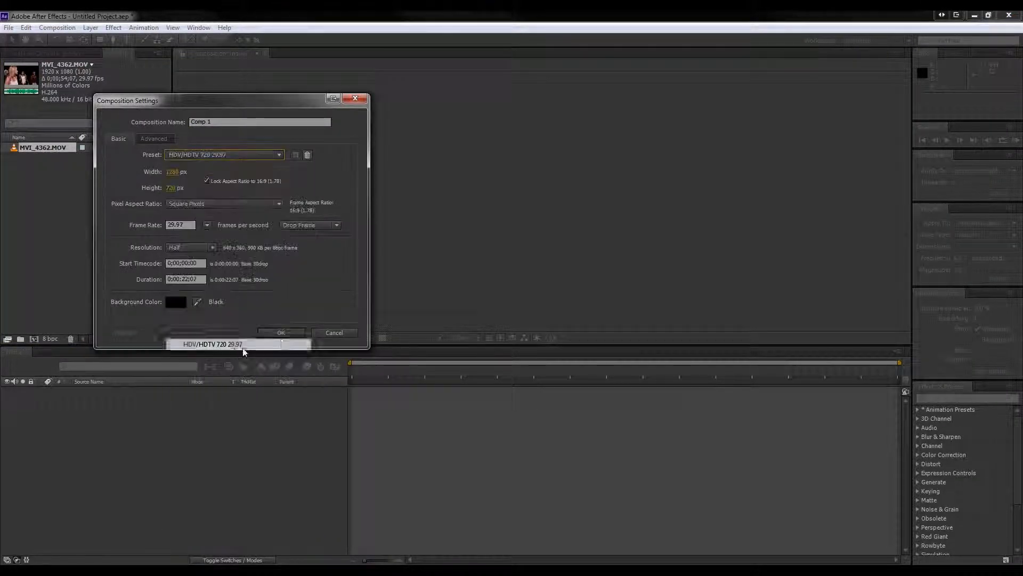
click(282, 332)
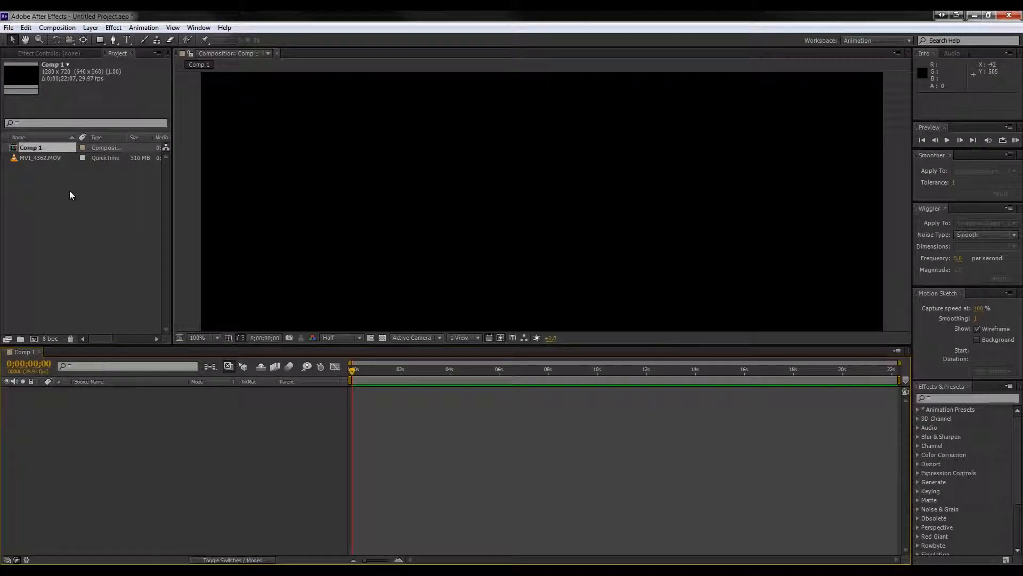
Step: Add the MVI_4362.MOV footage to Comp 1 and set the composition view magnification to 33.3%
click(201, 337)
click(228, 358)
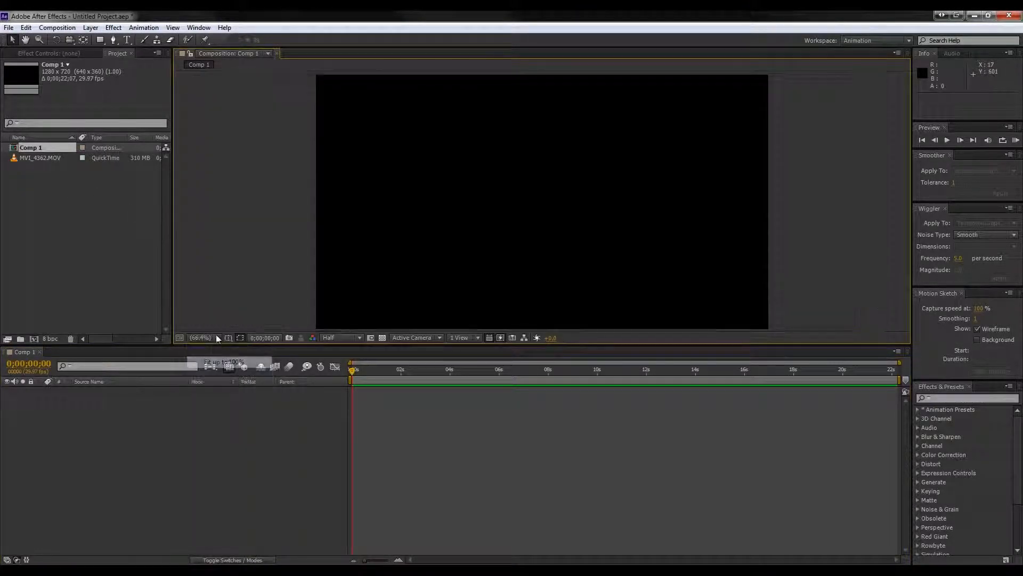
drag(24, 159, 489, 226)
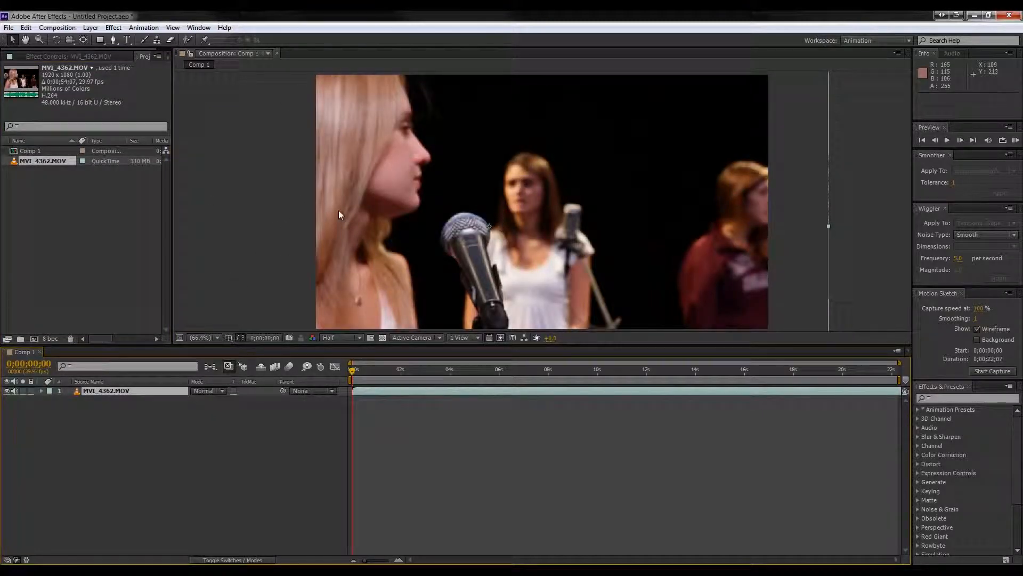
click(212, 338)
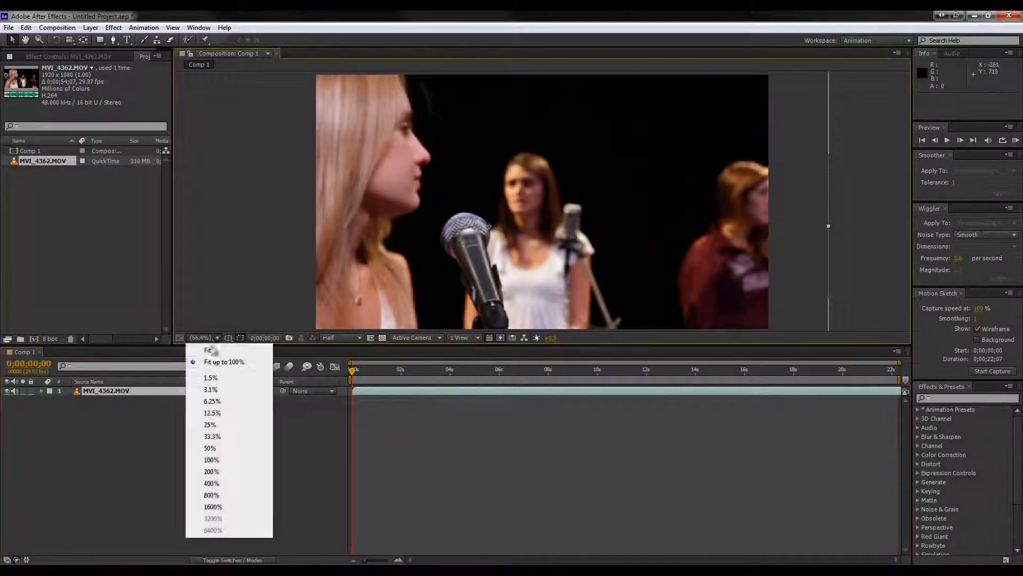
click(232, 436)
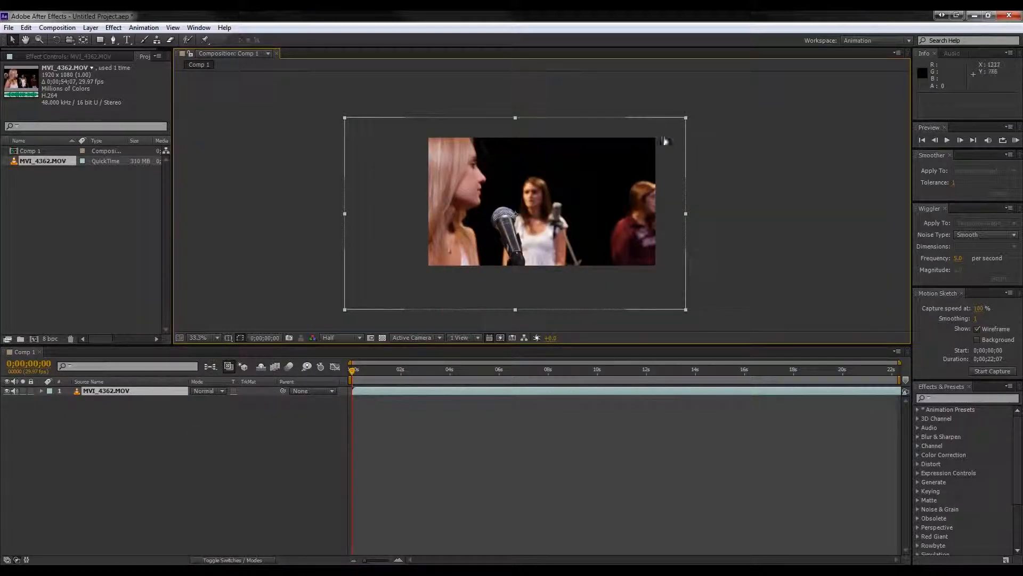
Step: Reposition the MVI_4362.MOV layer within the composition frame and preview the playback at each placement
drag(616, 236, 683, 259)
mouse_move(732, 199)
mouse_down()
mouse_move(698, 134)
mouse_move(644, 169)
mouse_move(643, 189)
mouse_move(735, 194)
mouse_up()
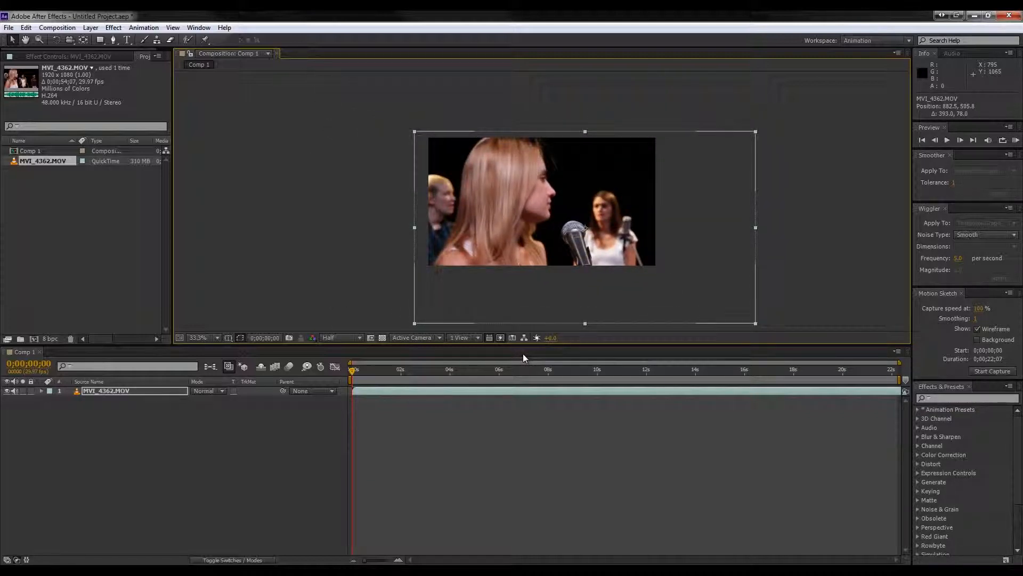
click(946, 141)
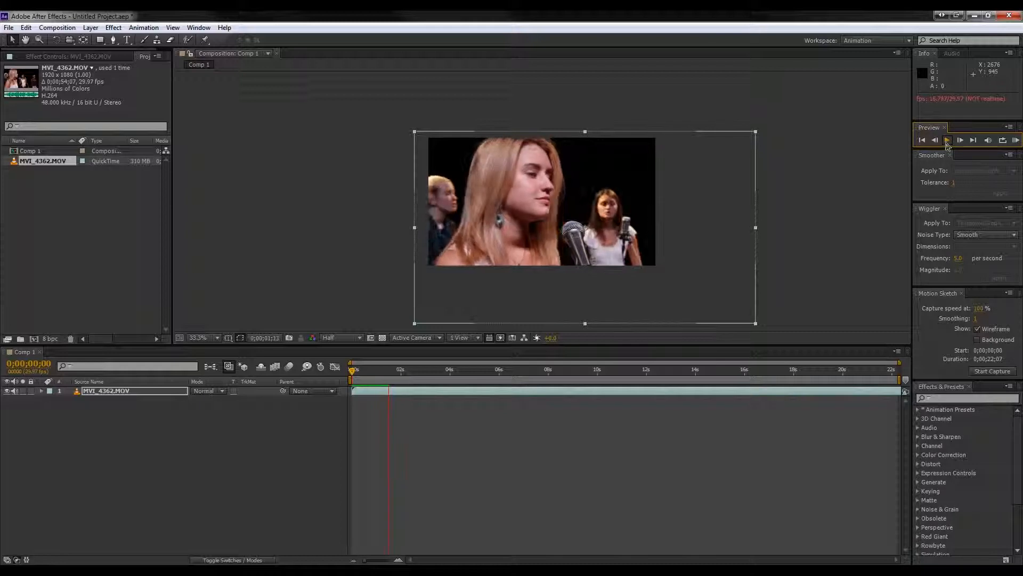
click(946, 142)
drag(638, 311, 567, 267)
click(947, 140)
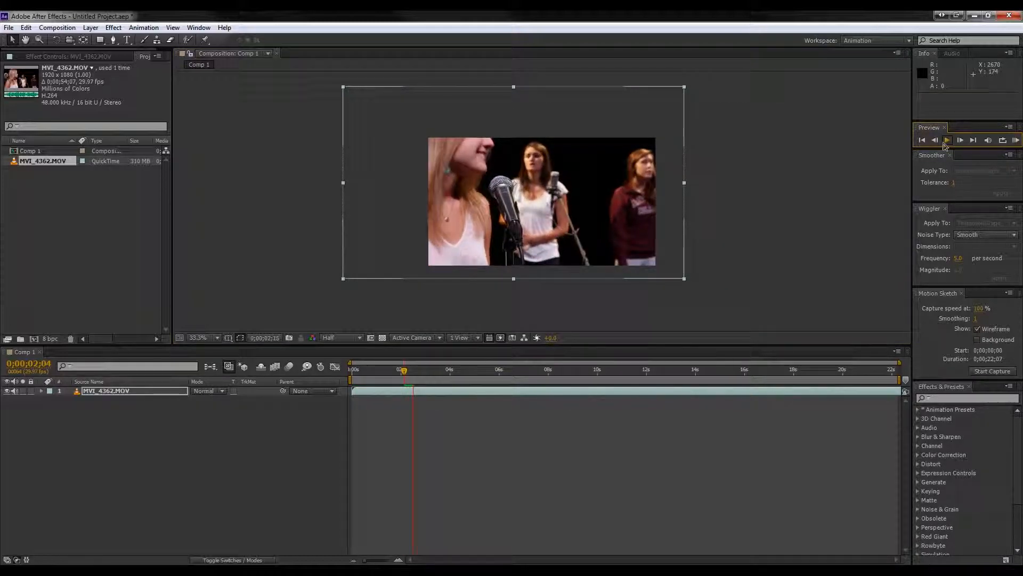
click(947, 144)
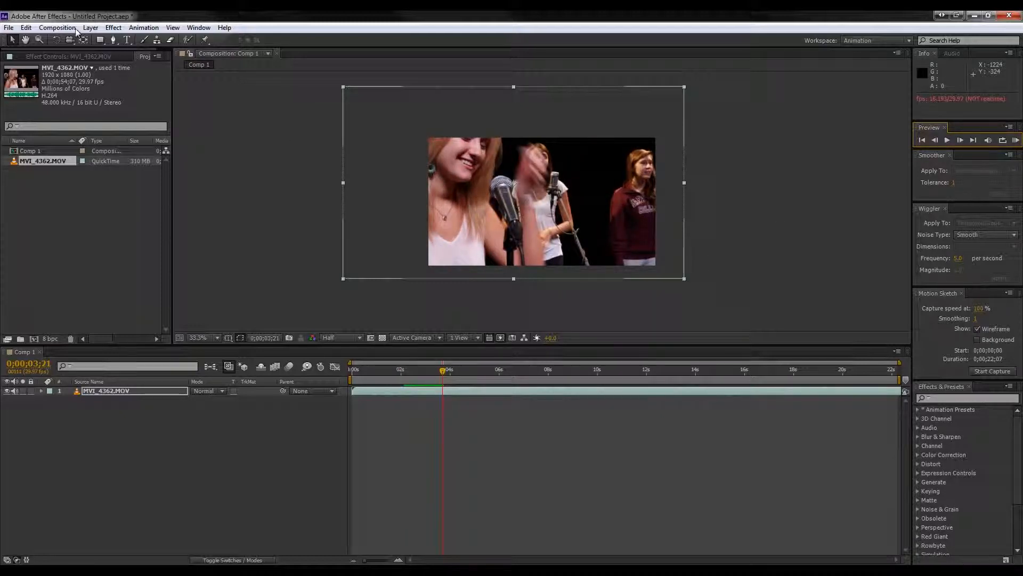
Step: Review Comp 1's frame size in its composition settings and close them without changes
click(57, 28)
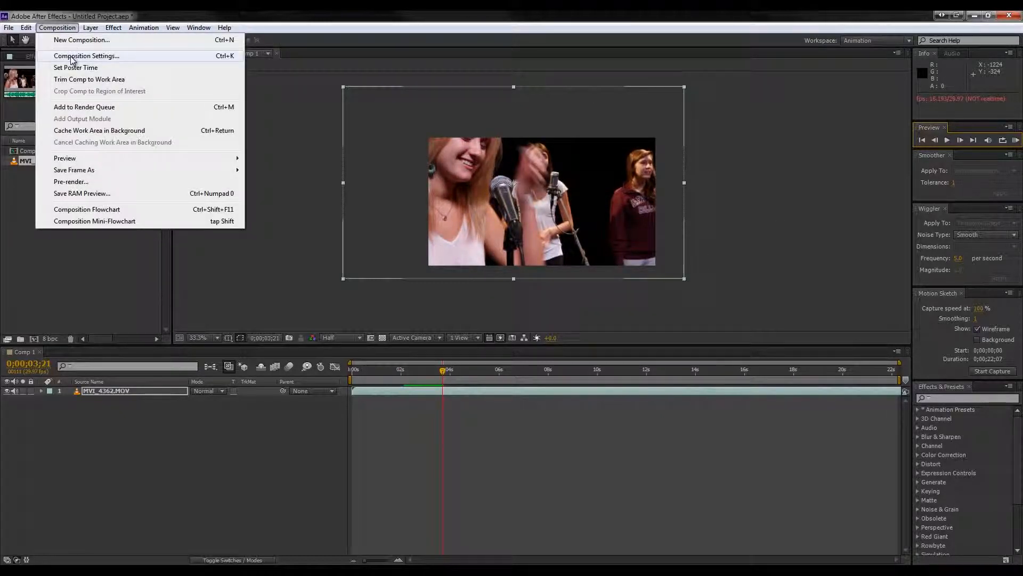
click(72, 56)
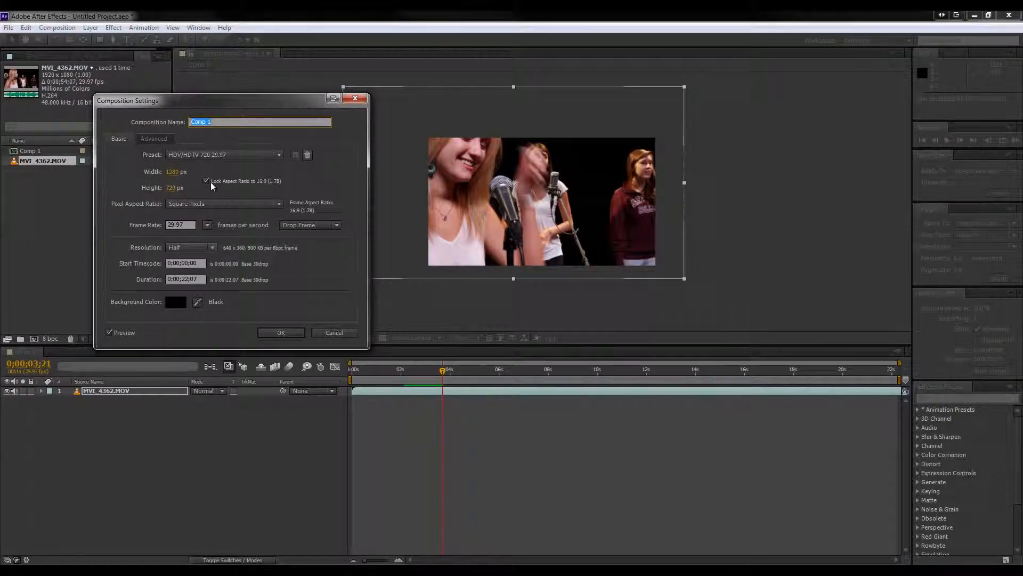
click(334, 333)
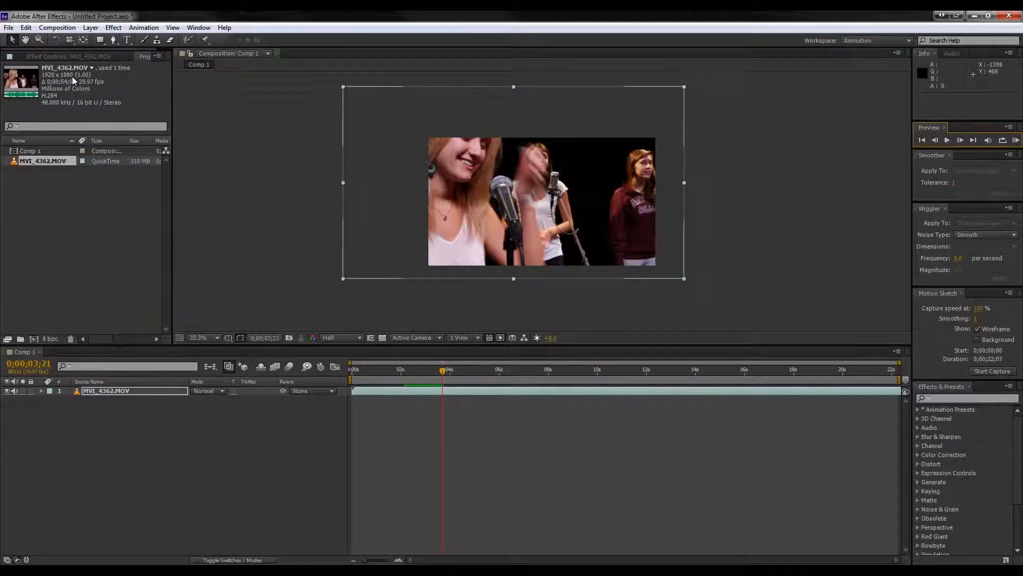
Step: Set the MVI_4362.MOV layer's scale to 69% and centre the layer in the composition frame
drag(393, 148, 409, 169)
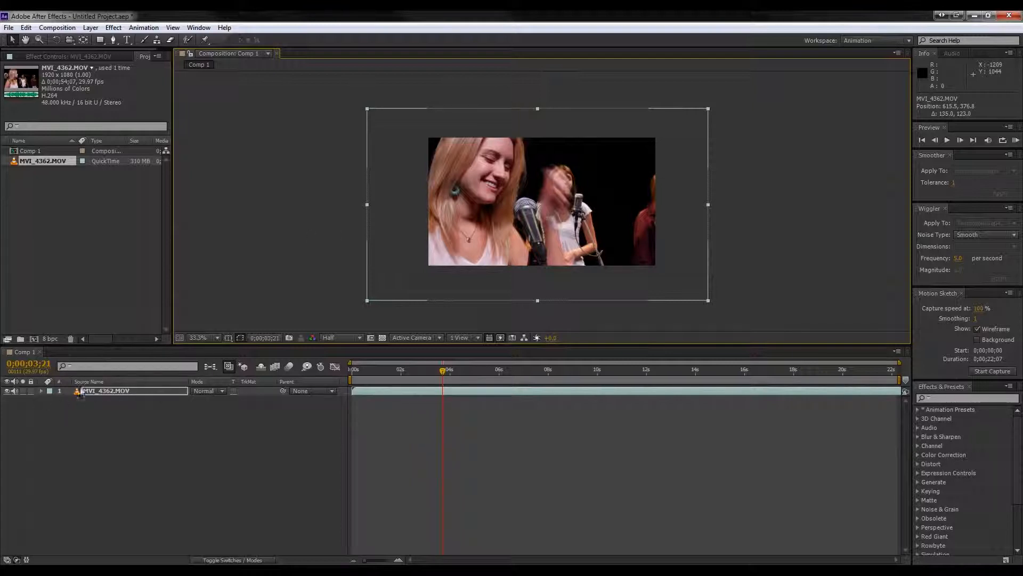
click(35, 395)
click(41, 391)
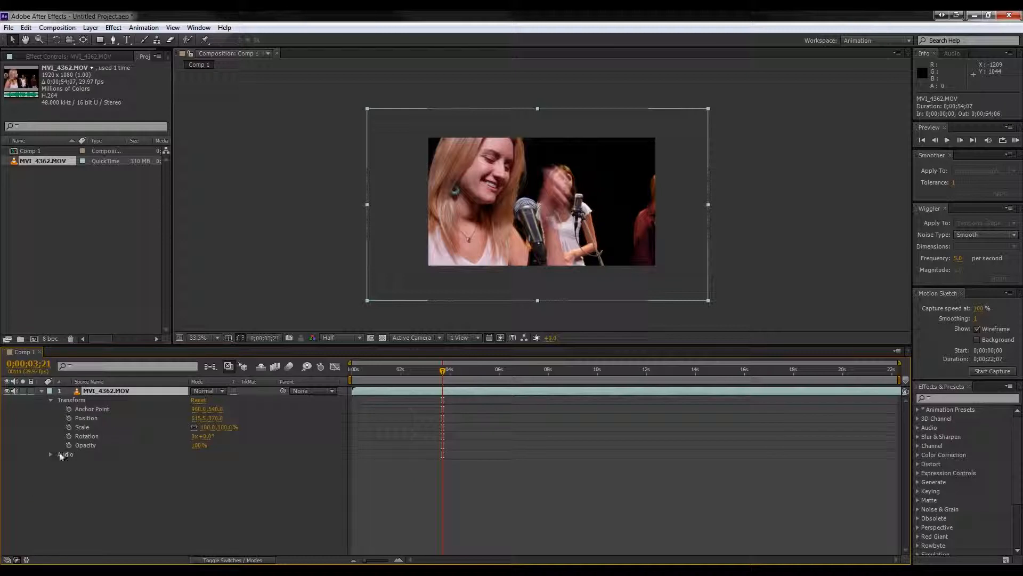
drag(209, 427, 193, 427)
click(207, 428)
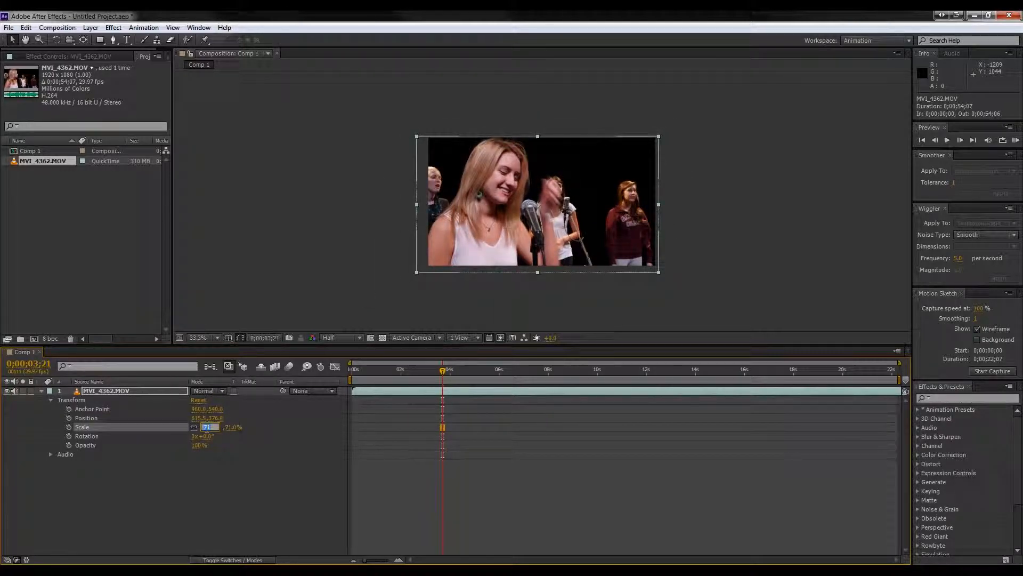
text(69)
key(Return)
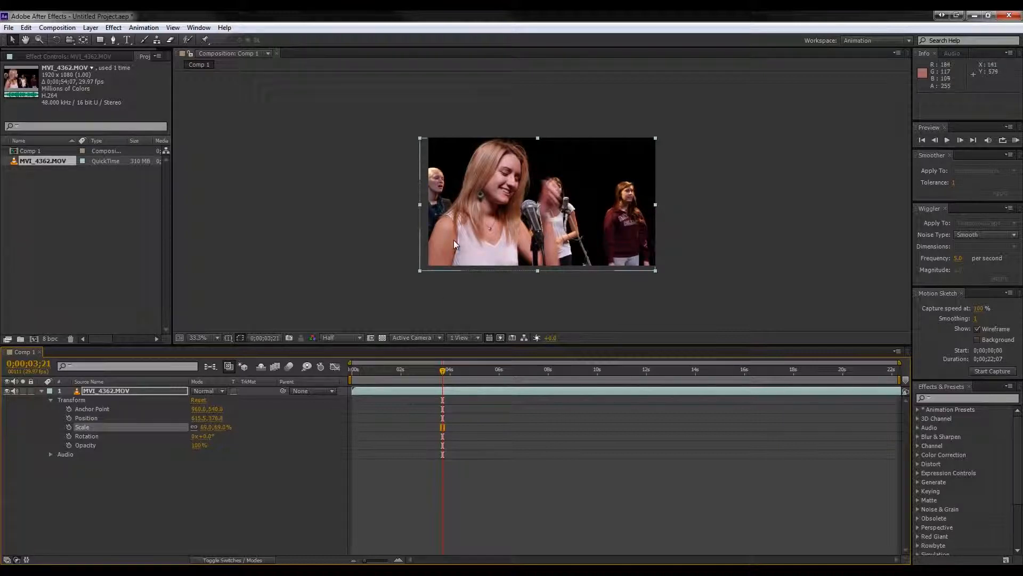
key(ctrl+Home)
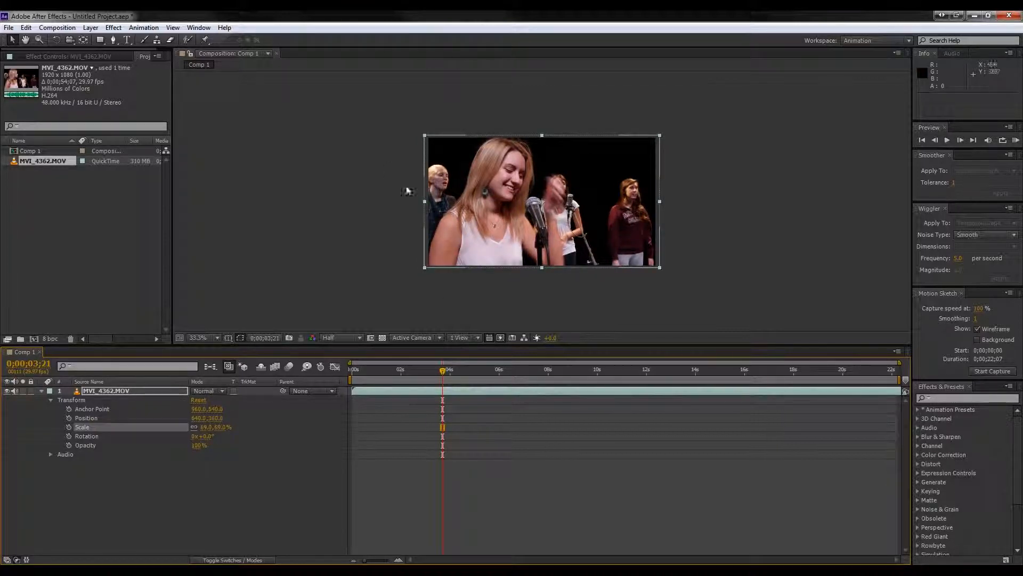
Step: Check Comp 1's duration in its composition settings and scrub the timeline from the start to the end
drag(436, 374, 358, 382)
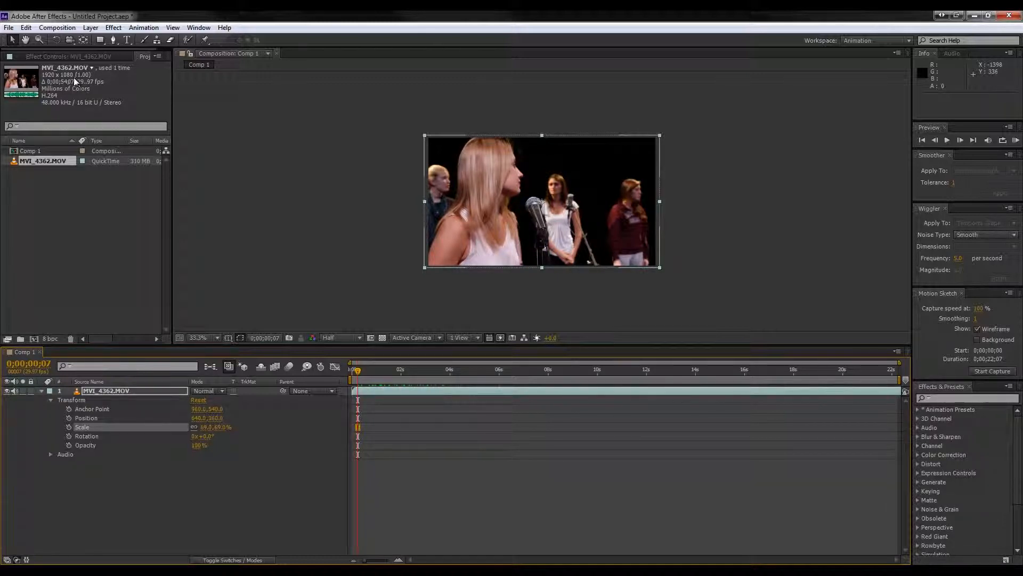
click(57, 28)
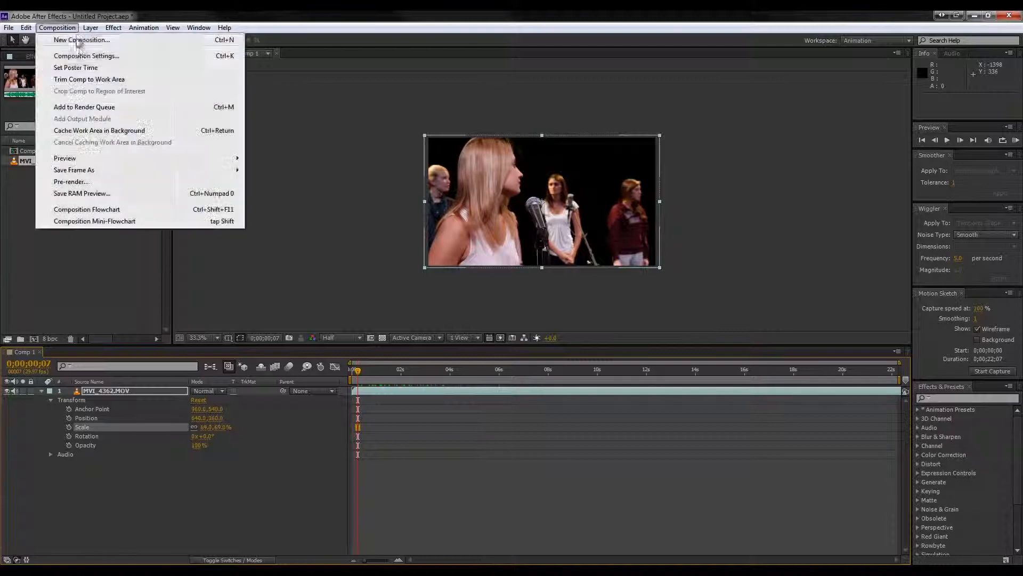
click(85, 56)
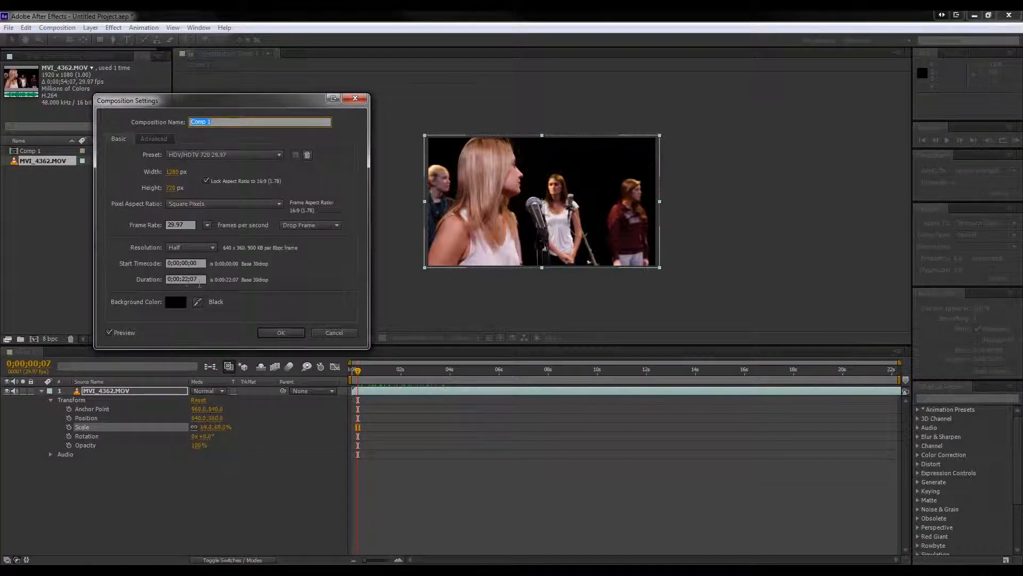
click(331, 332)
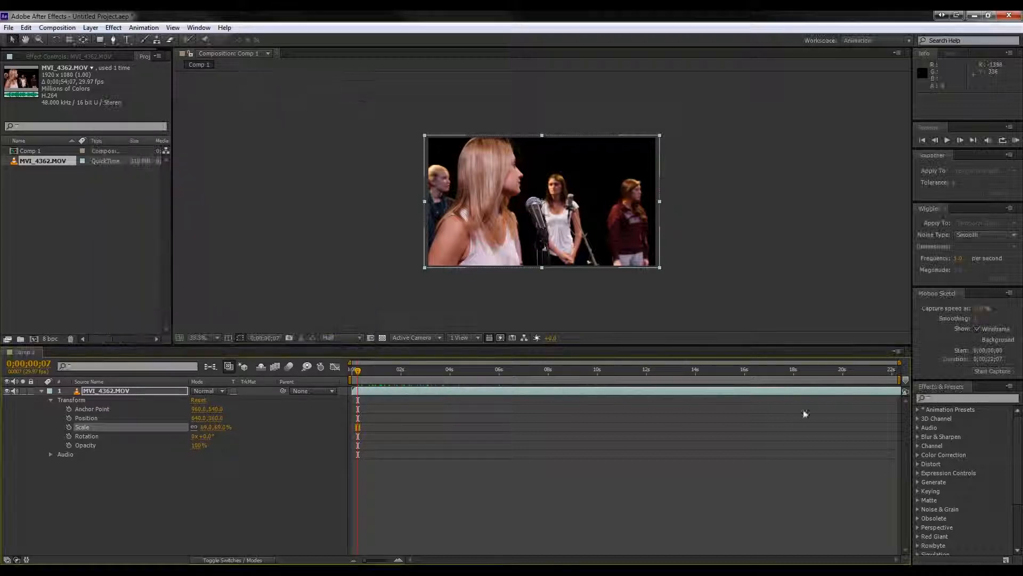
drag(868, 372, 896, 392)
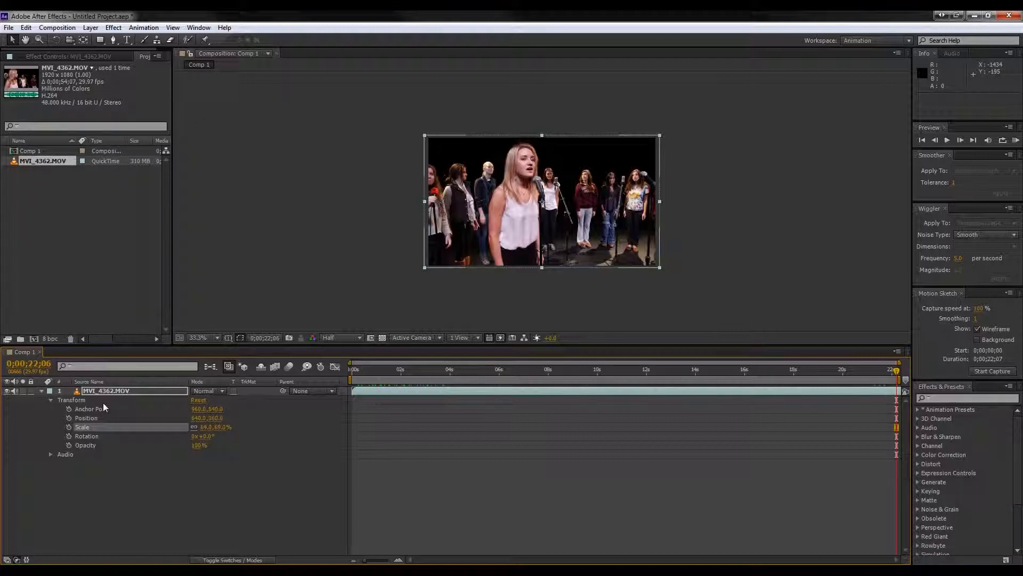
Step: Delete the composition Comp 1 from the project
click(22, 152)
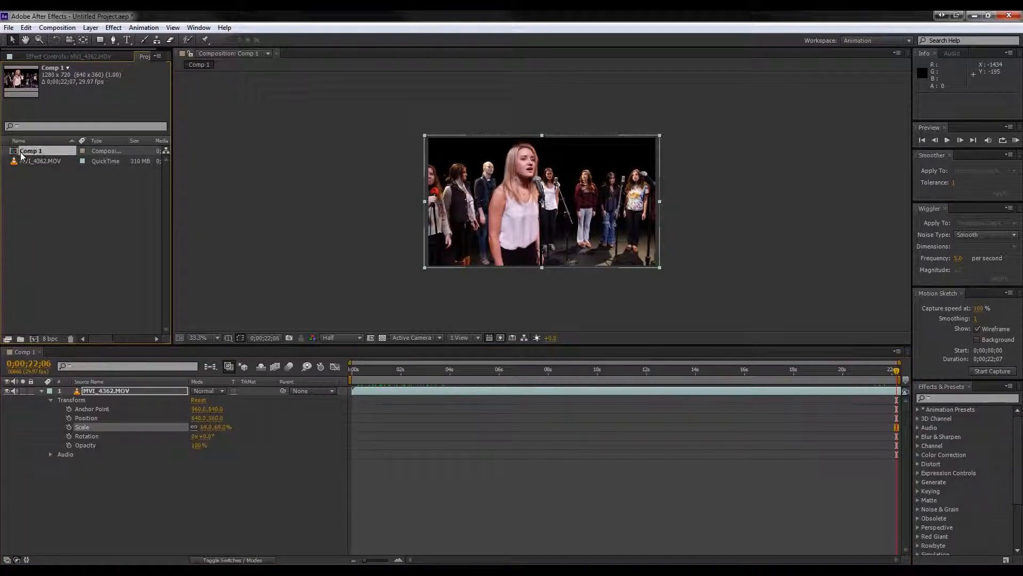
key(Delete)
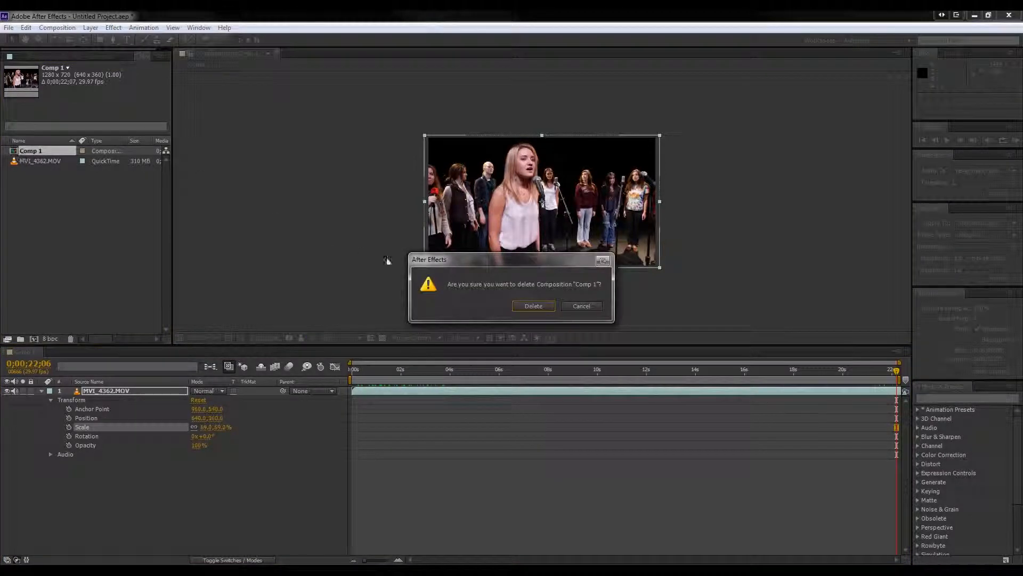
key(Return)
Step: Create a composition directly from the MVI_4362.MOV footage so that its settings match the clip
click(68, 28)
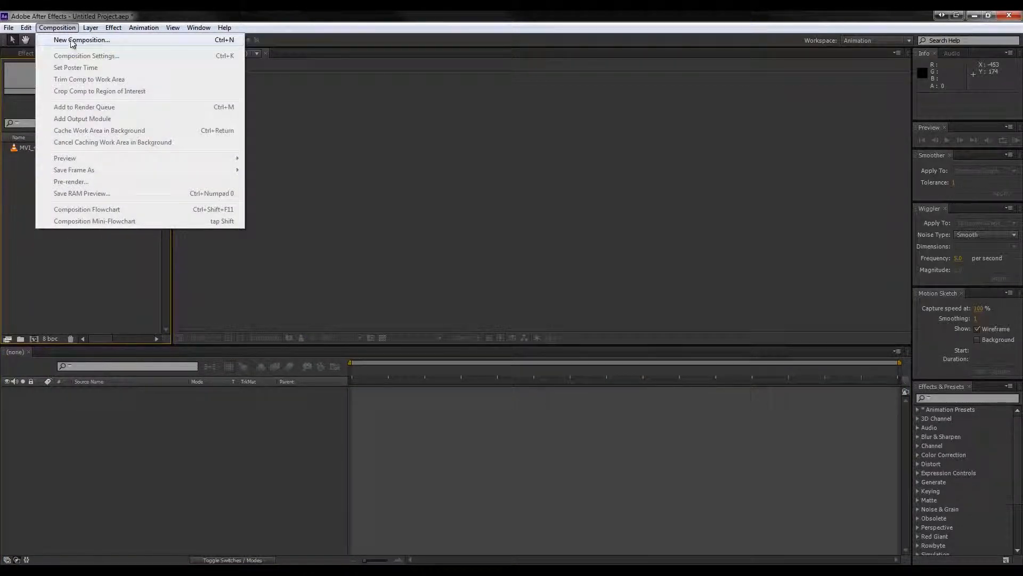
click(73, 17)
click(15, 150)
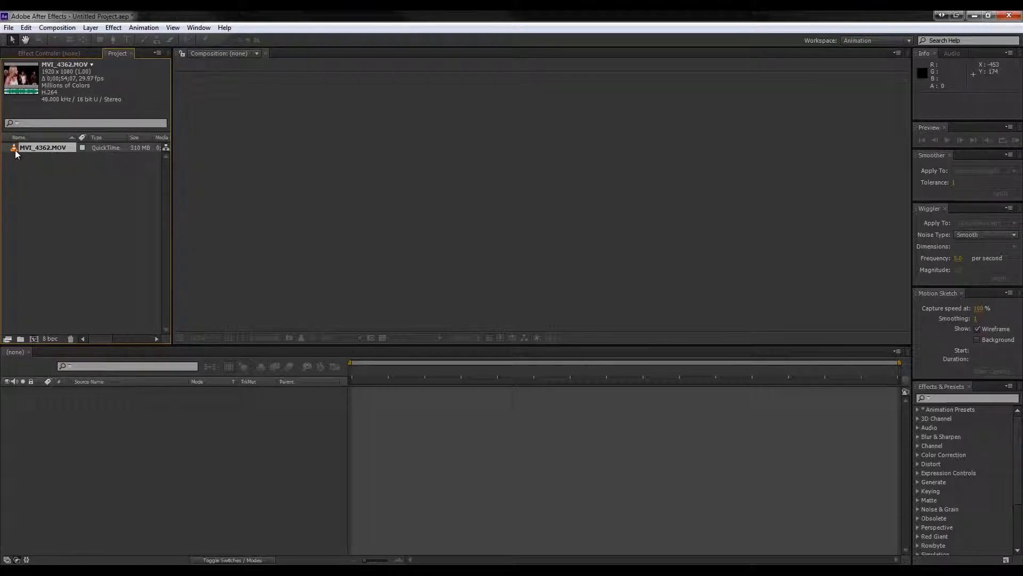
drag(14, 152, 33, 338)
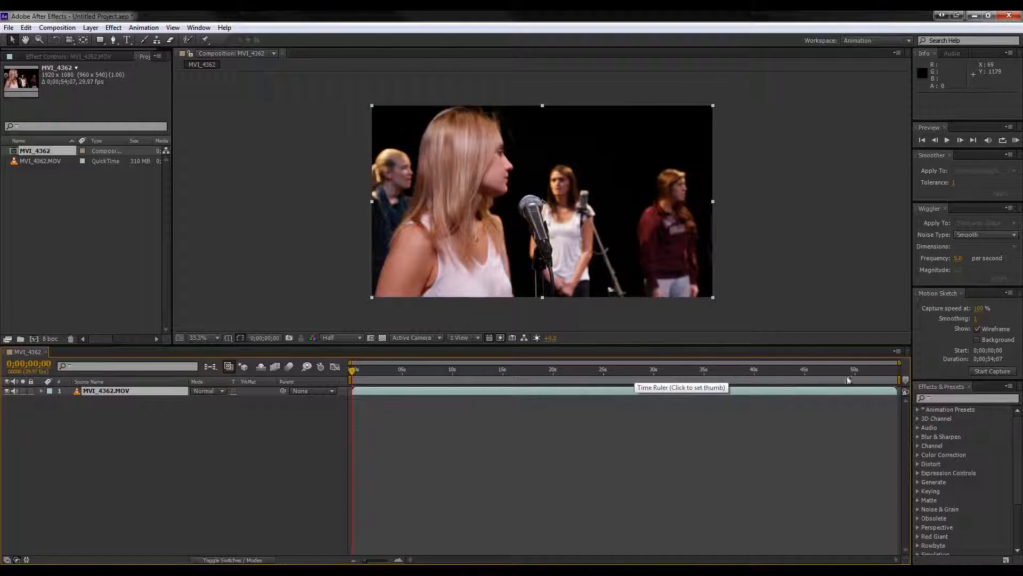
Step: Review the preset, frame size, frame rate and duration in the MVI_4362 composition's settings without changing them
click(63, 29)
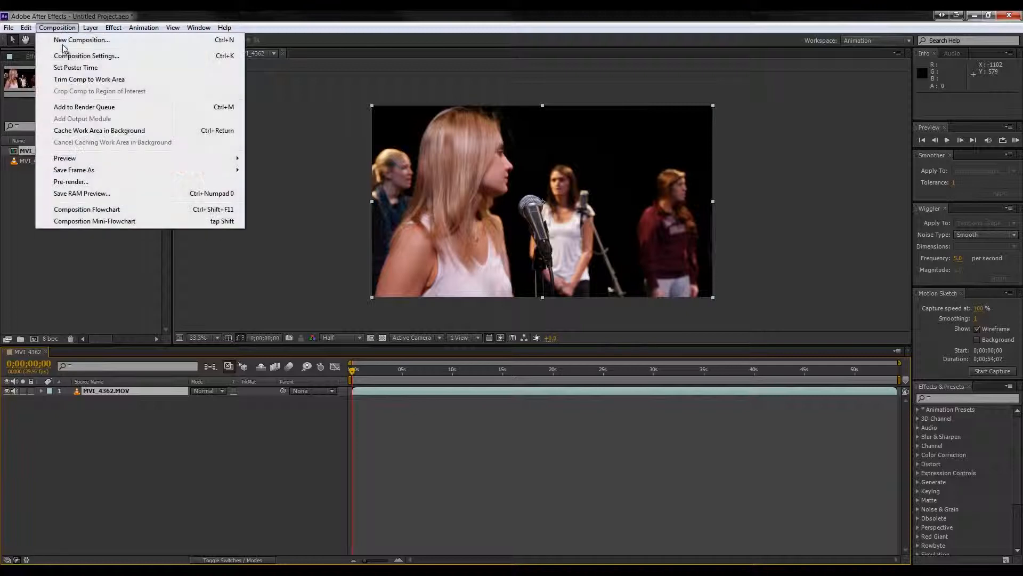
click(65, 56)
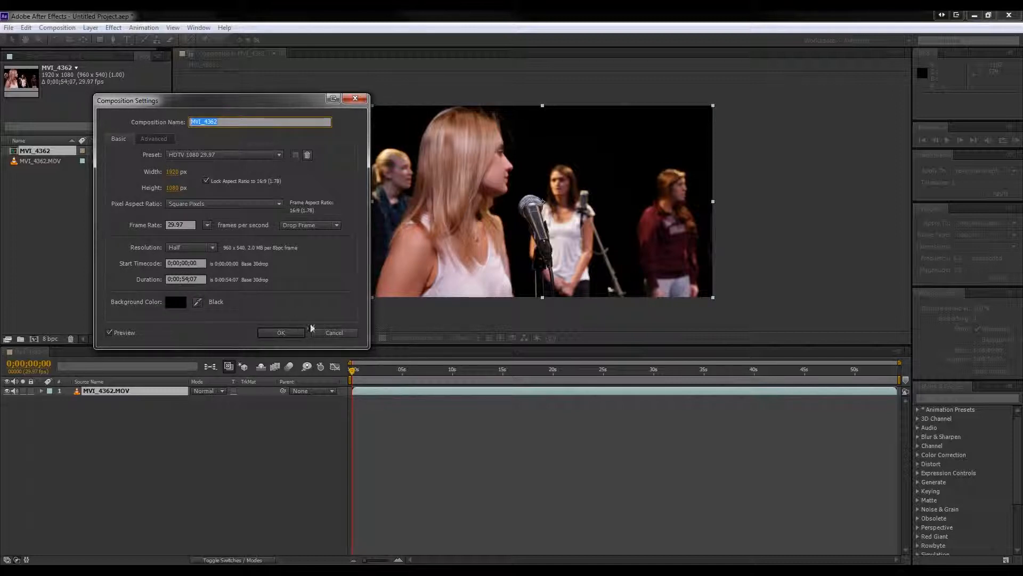
click(334, 332)
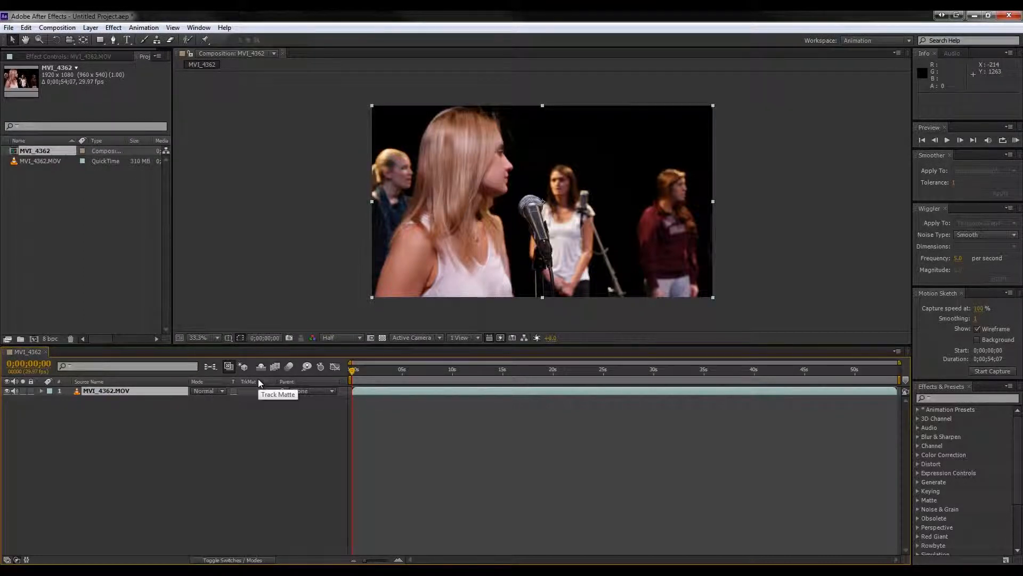
Step: Toggle the MVI_4362.MOV layer's visibility and audio off and back on
click(7, 392)
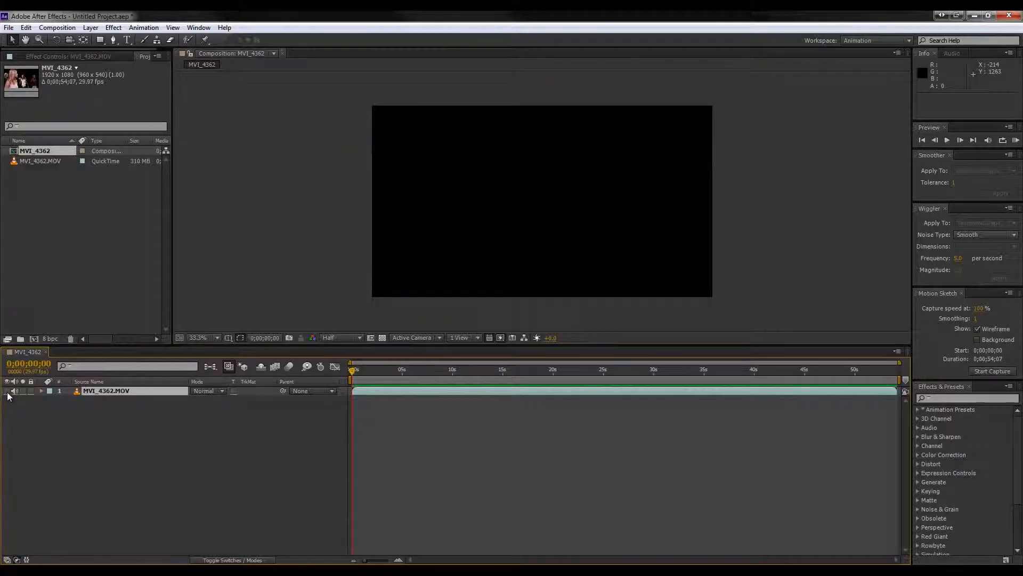
click(7, 391)
click(7, 391)
click(7, 391)
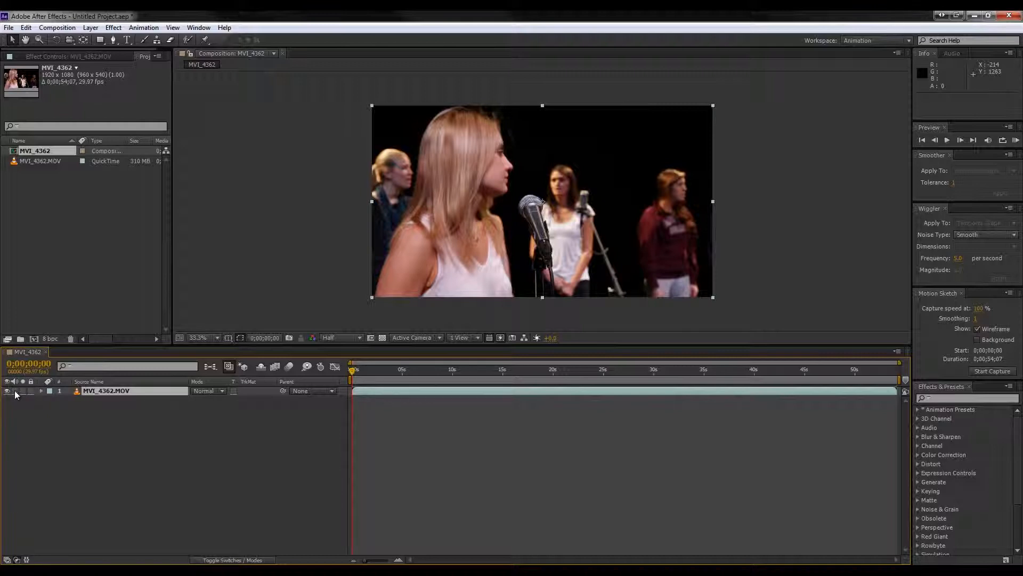
Step: Expand the MVI_4362.MOV layer's Transform properties, try out position, scale and rotation changes, and set Opacity to 91%
click(41, 392)
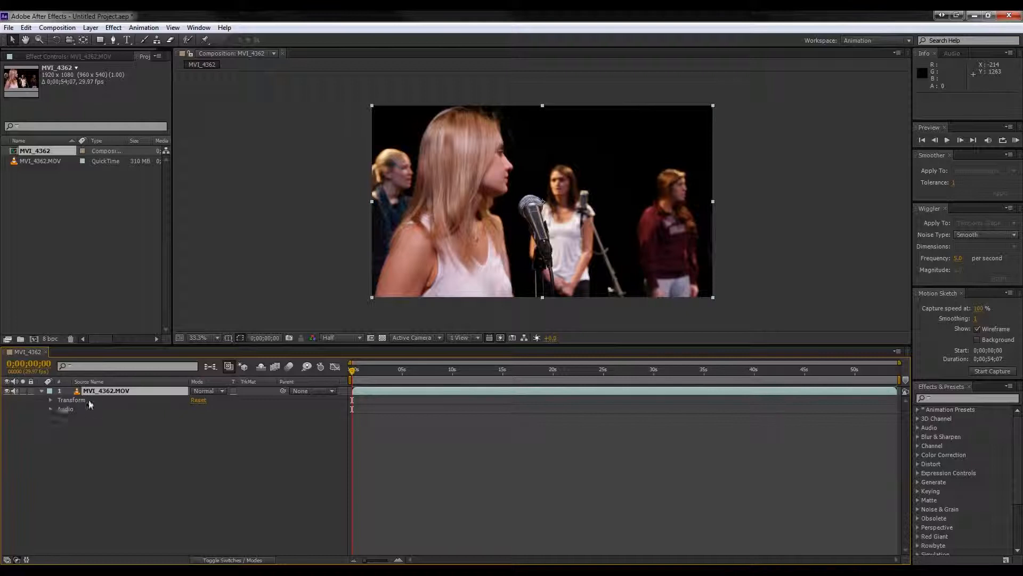
click(50, 400)
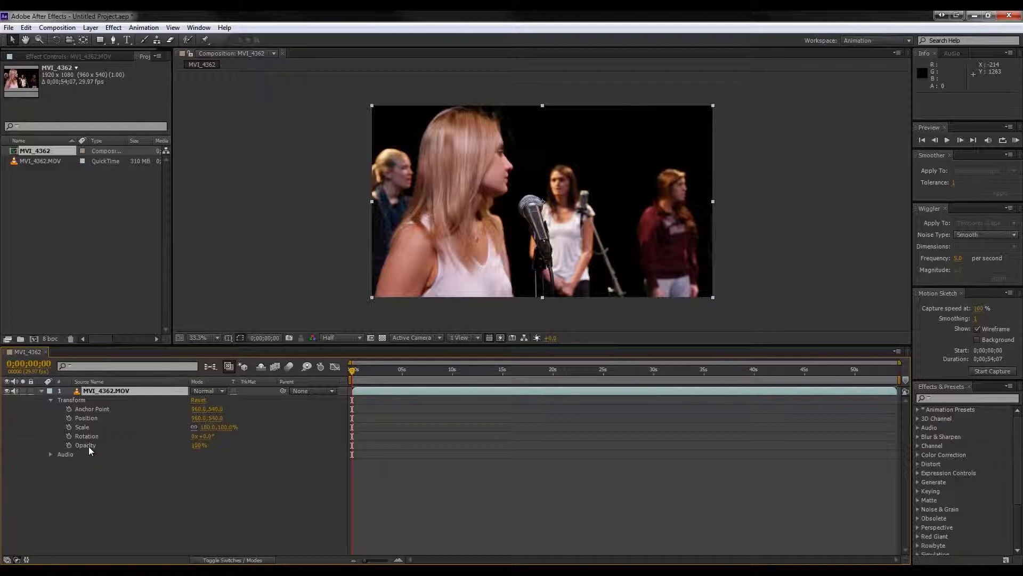
drag(199, 419, 245, 445)
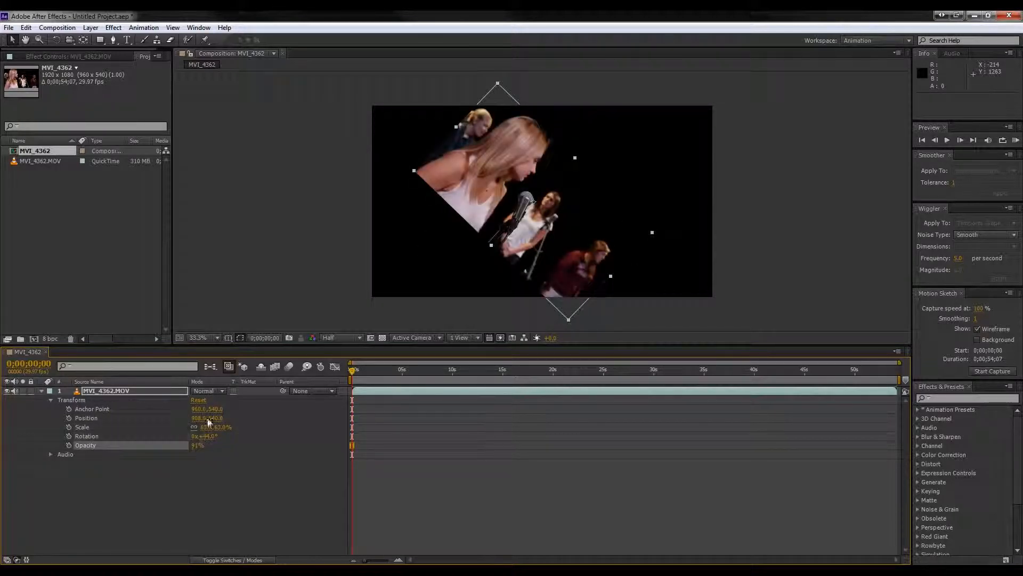
Step: Preview the MVI_4362 composition by scrubbing back and forth through the timeline, ending at 0;00;21;20
key(space)
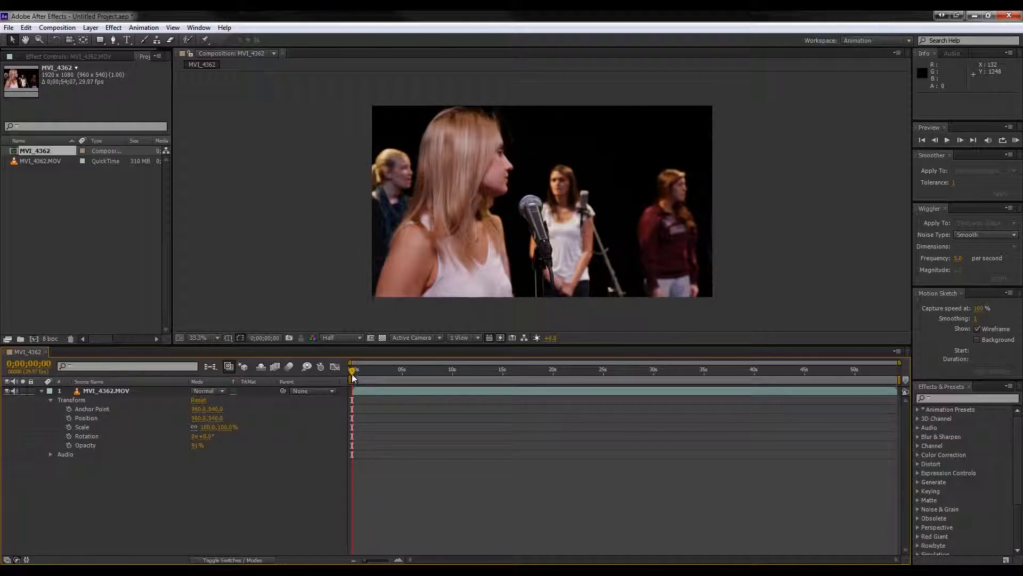
drag(354, 372, 430, 375)
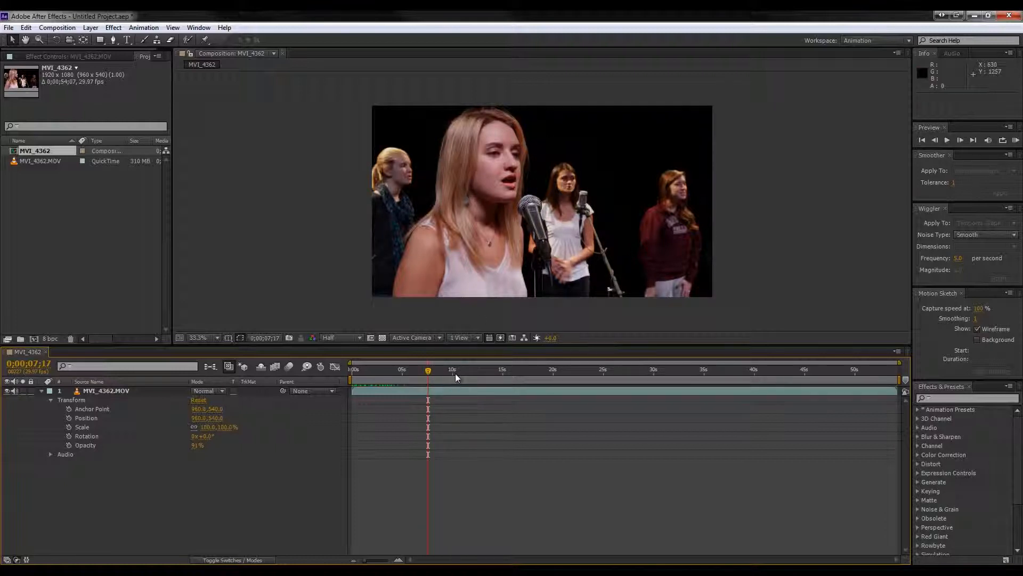
drag(436, 375, 615, 368)
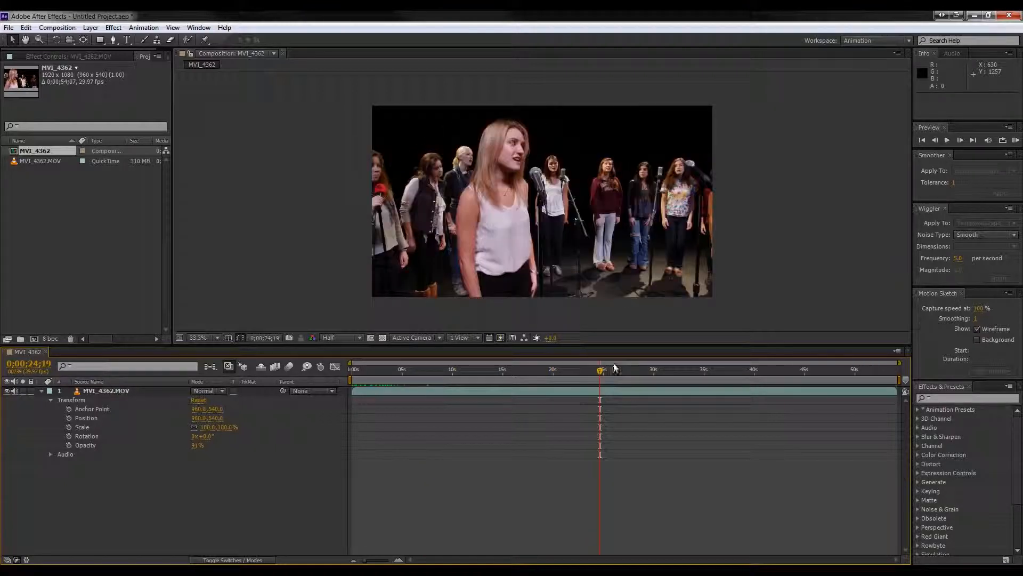
drag(529, 375, 593, 371)
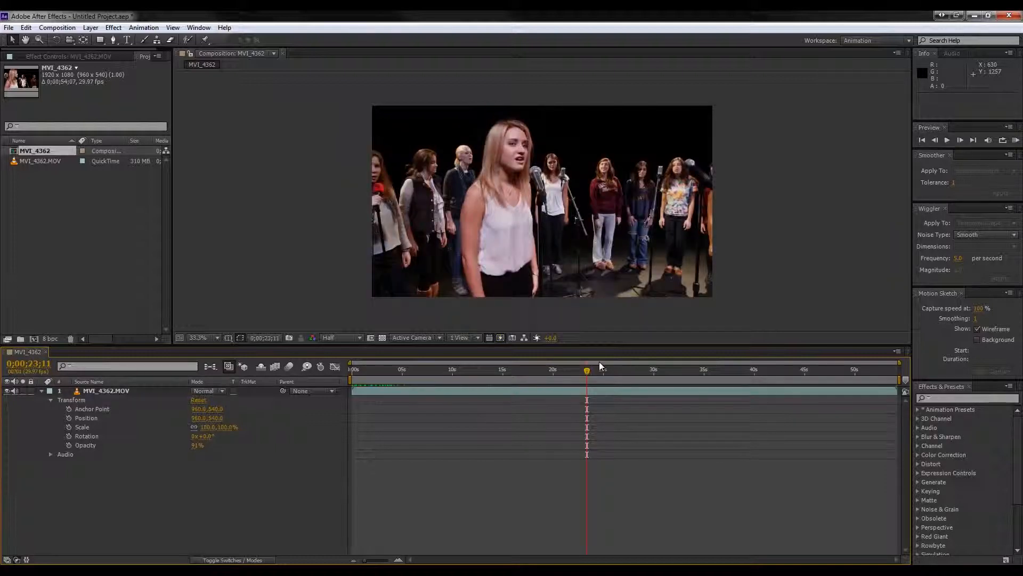
drag(644, 368, 749, 374)
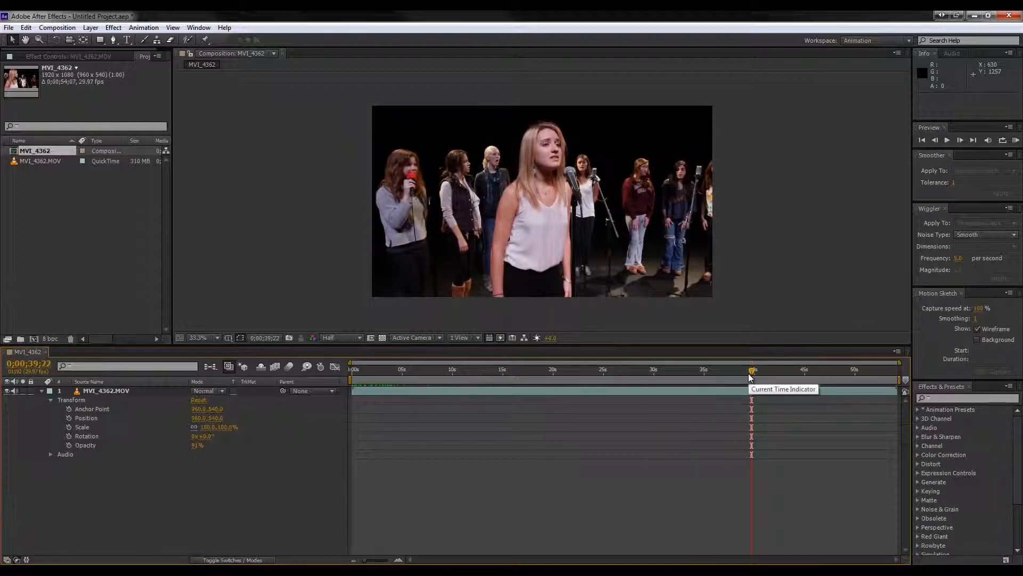
drag(685, 371, 717, 382)
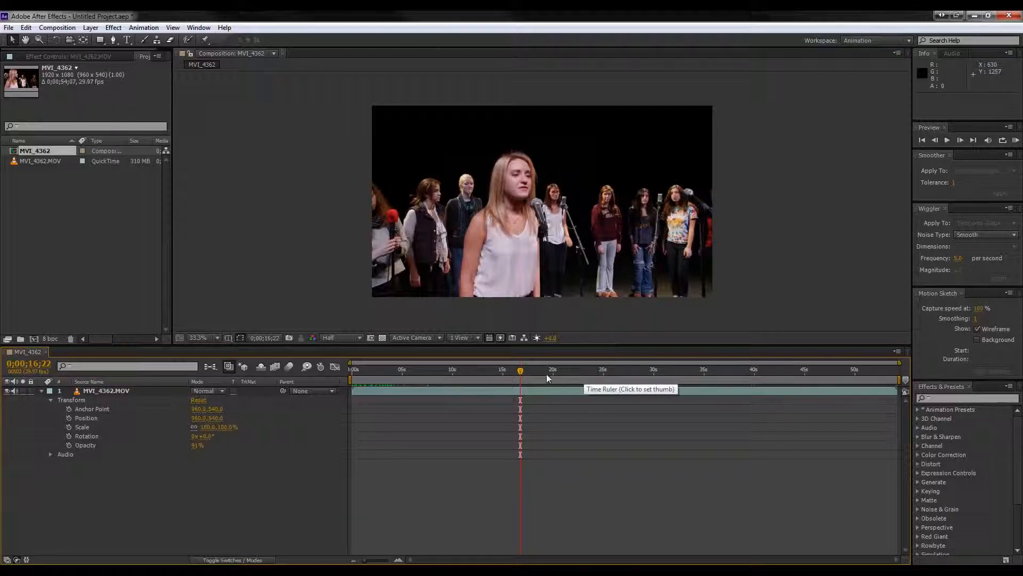
click(384, 375)
click(722, 371)
click(595, 375)
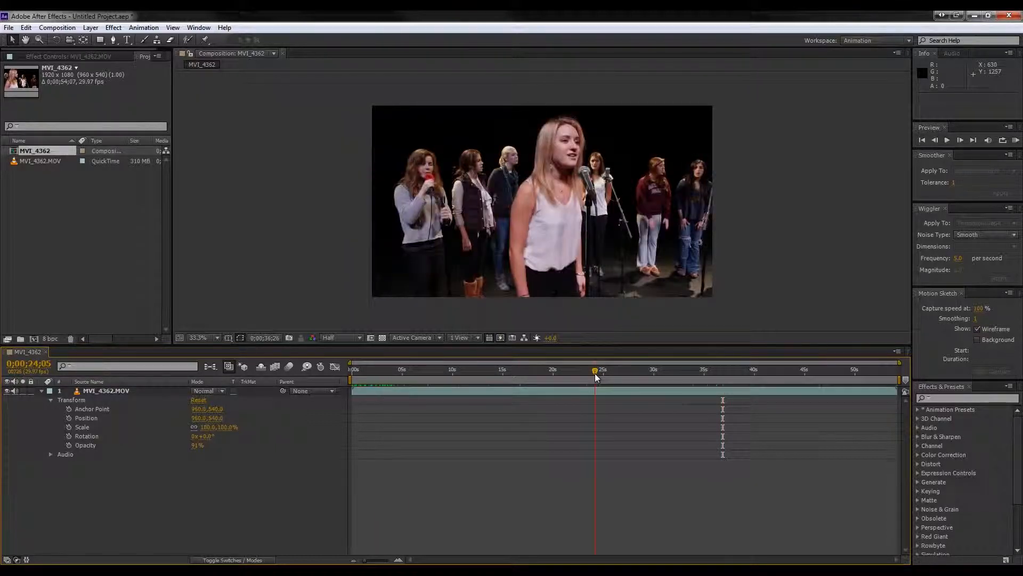
click(608, 373)
drag(569, 375, 516, 379)
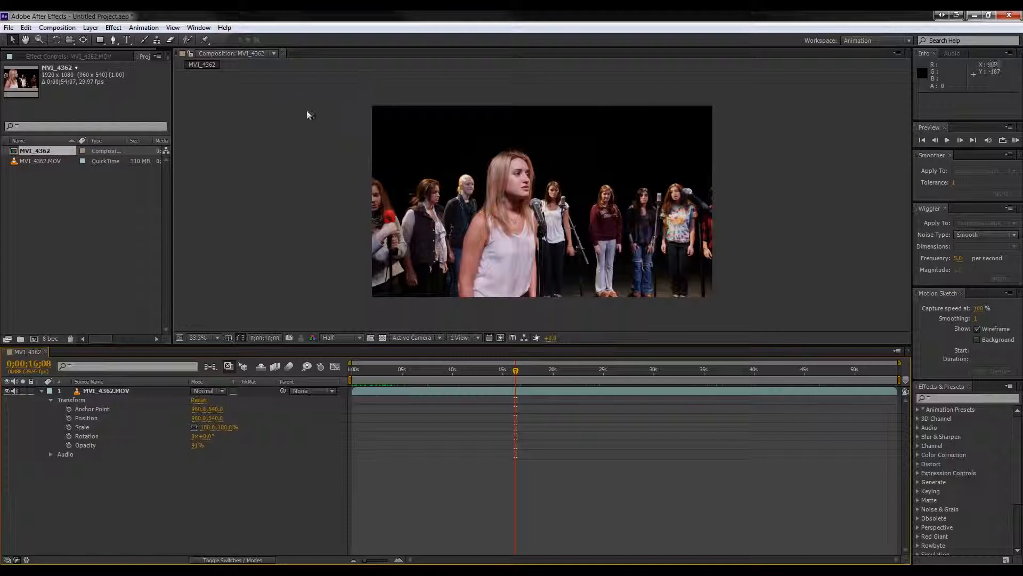
drag(522, 377, 571, 372)
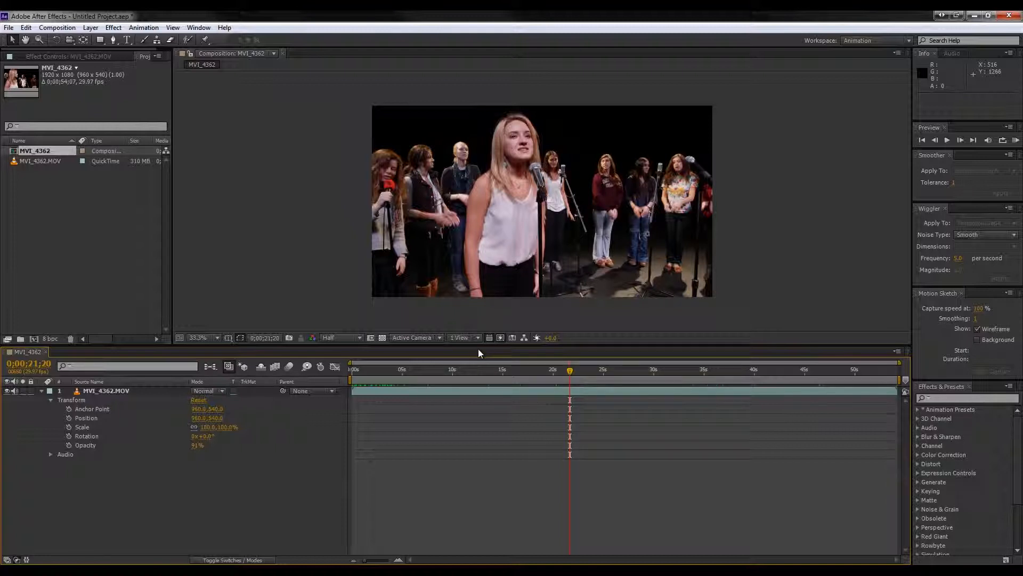
Step: Open the MVI_4362.MOV layer in its own layer viewer and compare it with the composition view
click(106, 392)
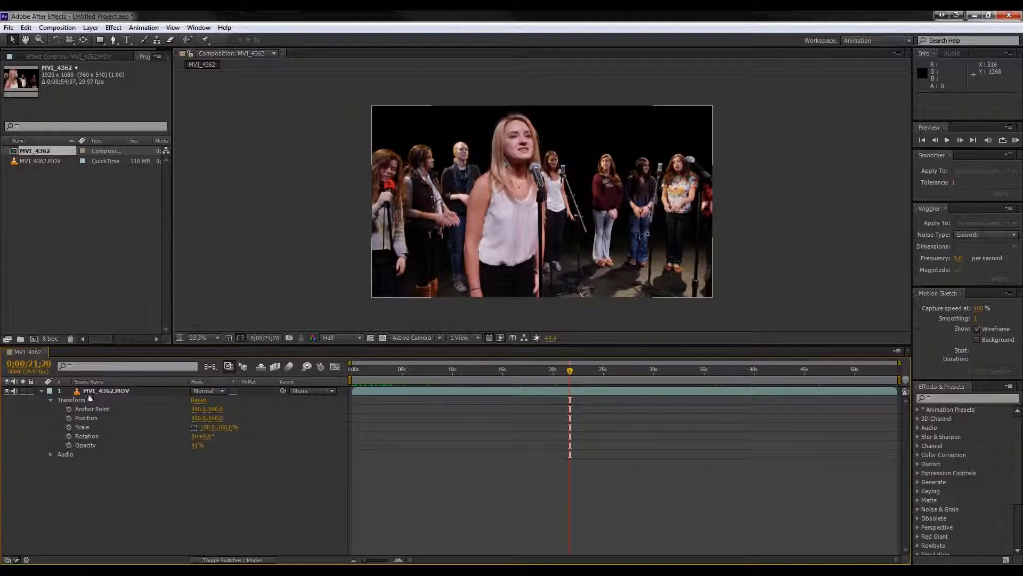
double_click(122, 392)
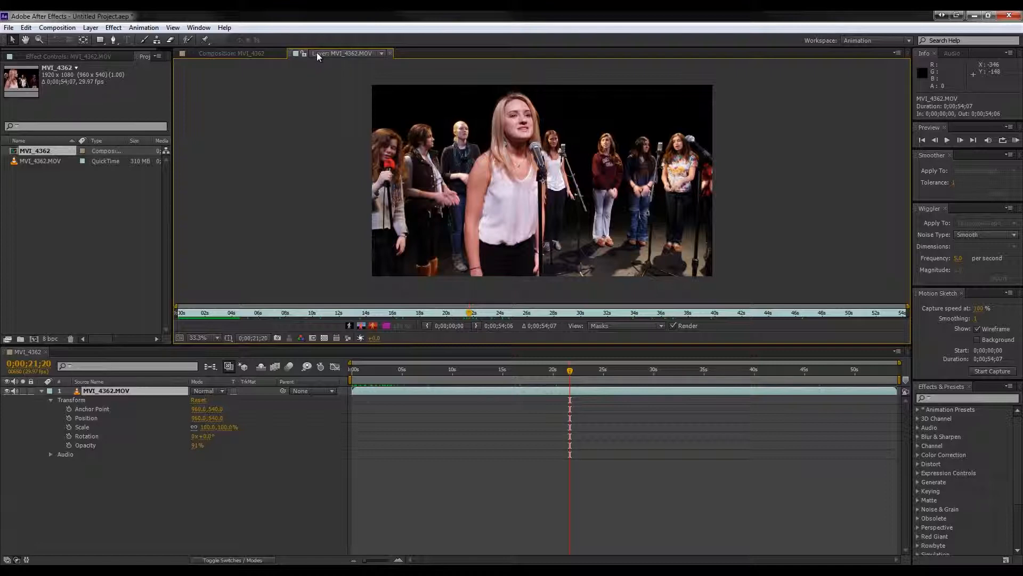
click(216, 53)
click(302, 53)
click(237, 53)
click(320, 53)
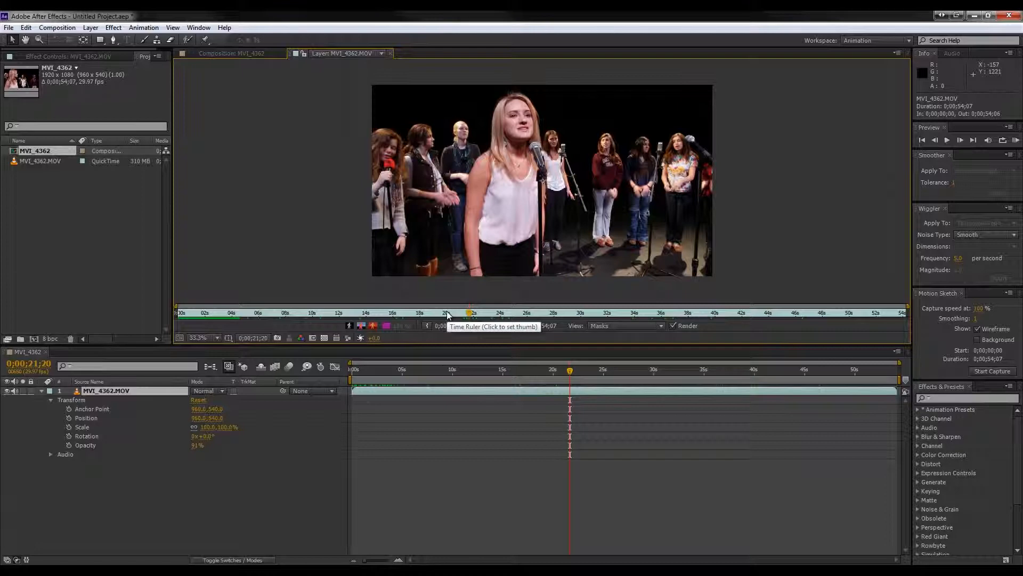
Step: Scrub the clip in the layer viewer and set the layer's IN point at 0;00;22;03, and again at 0;00;16;02
mouse_move(461, 315)
mouse_down()
mouse_move(478, 313)
mouse_move(447, 315)
mouse_move(489, 315)
mouse_move(444, 316)
mouse_up()
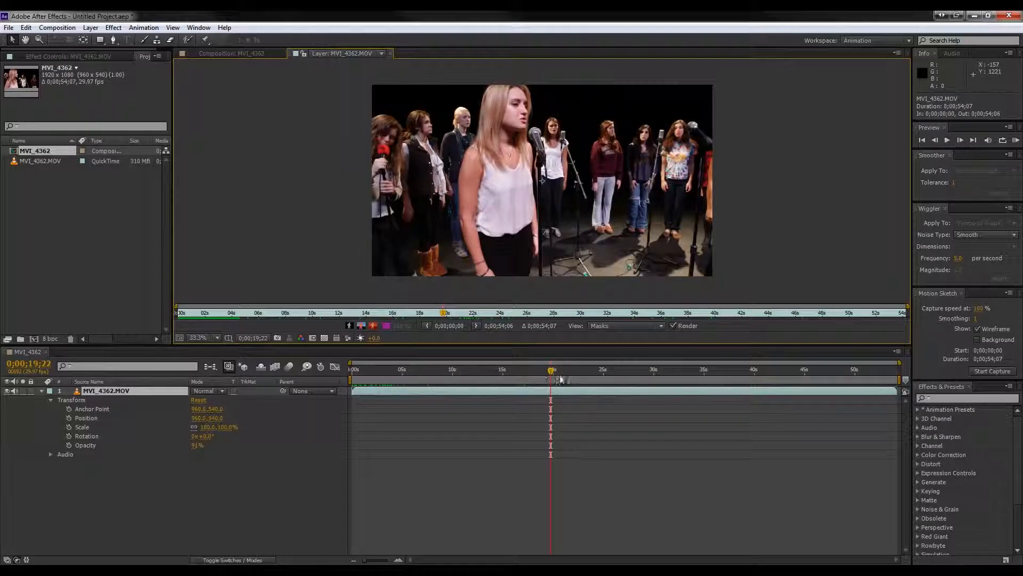
drag(449, 313, 539, 312)
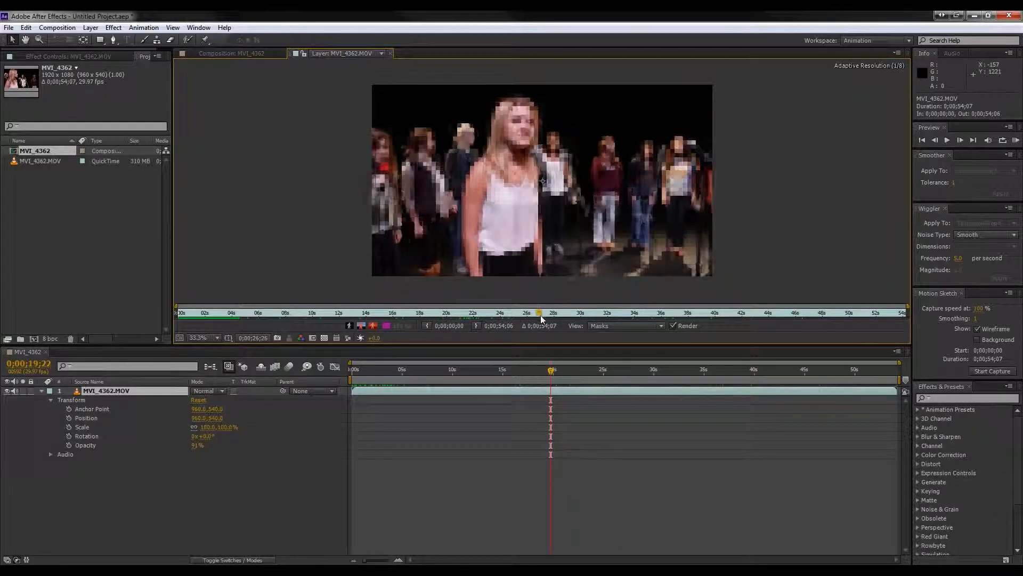
drag(621, 377, 552, 372)
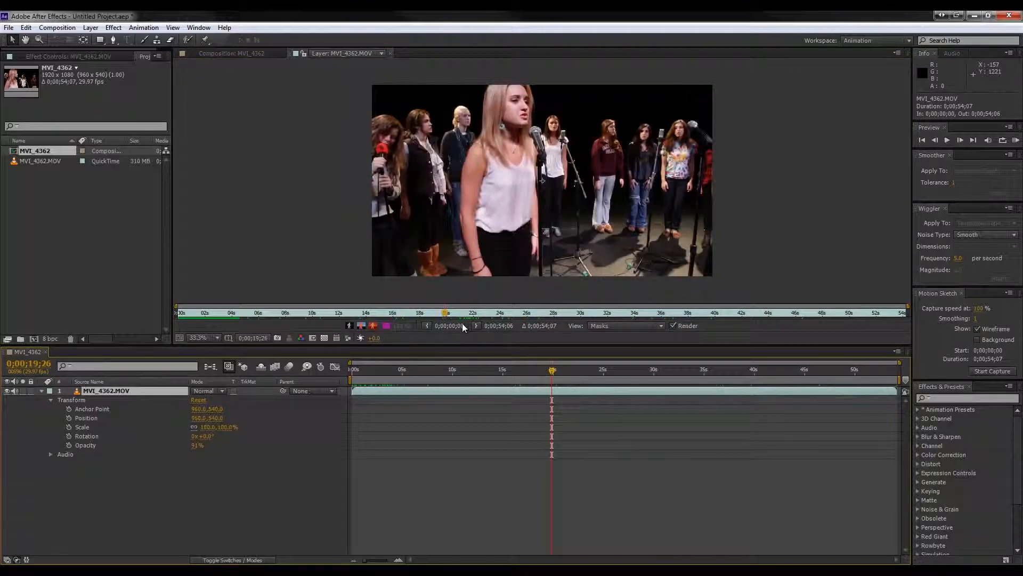
drag(451, 312, 467, 334)
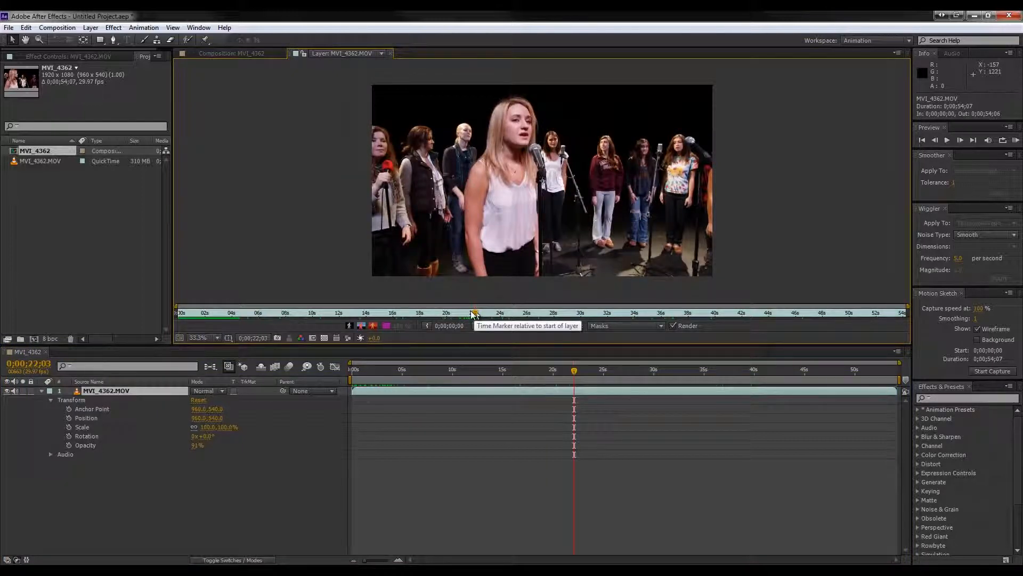
click(429, 326)
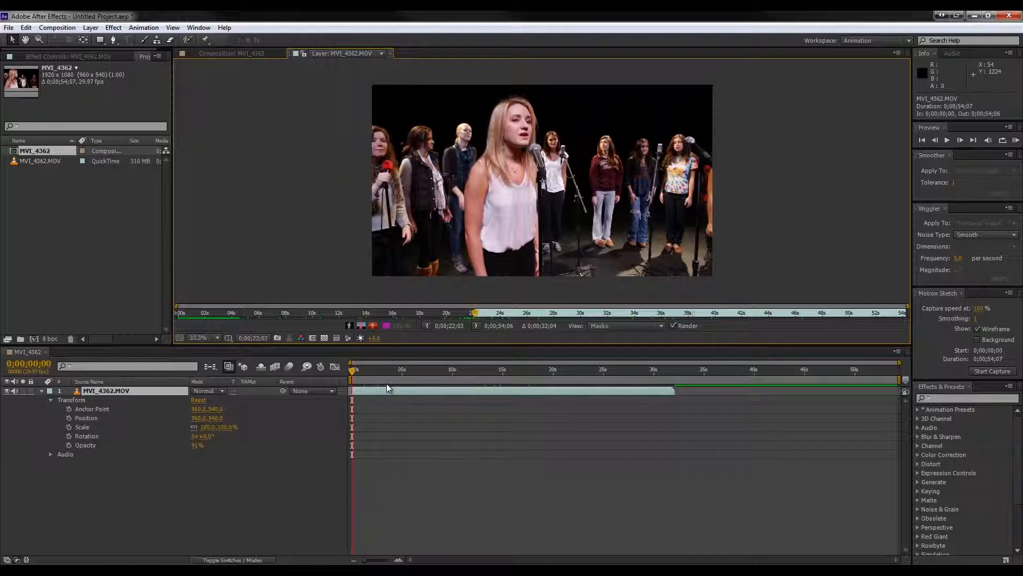
drag(476, 314, 393, 314)
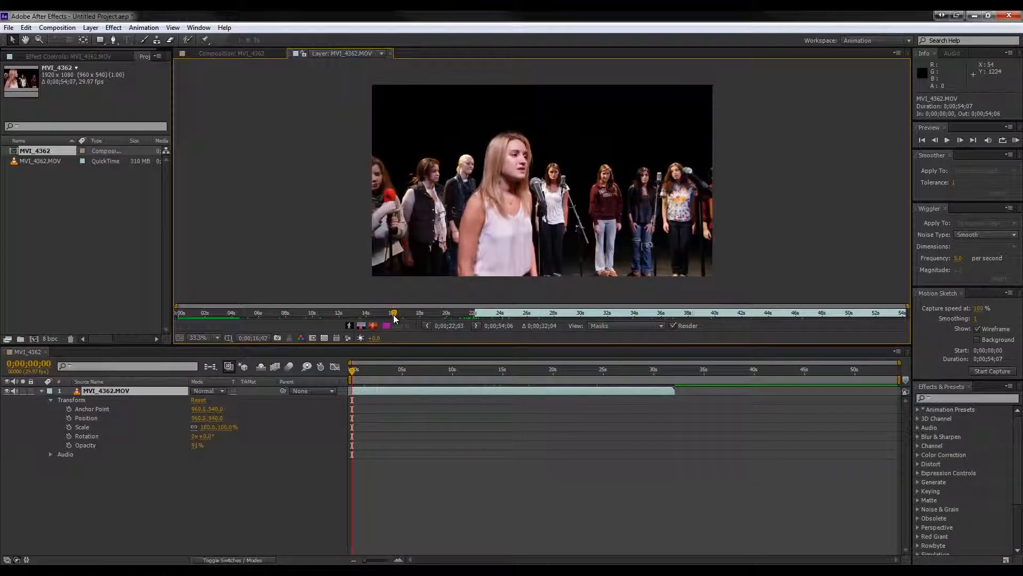
click(427, 326)
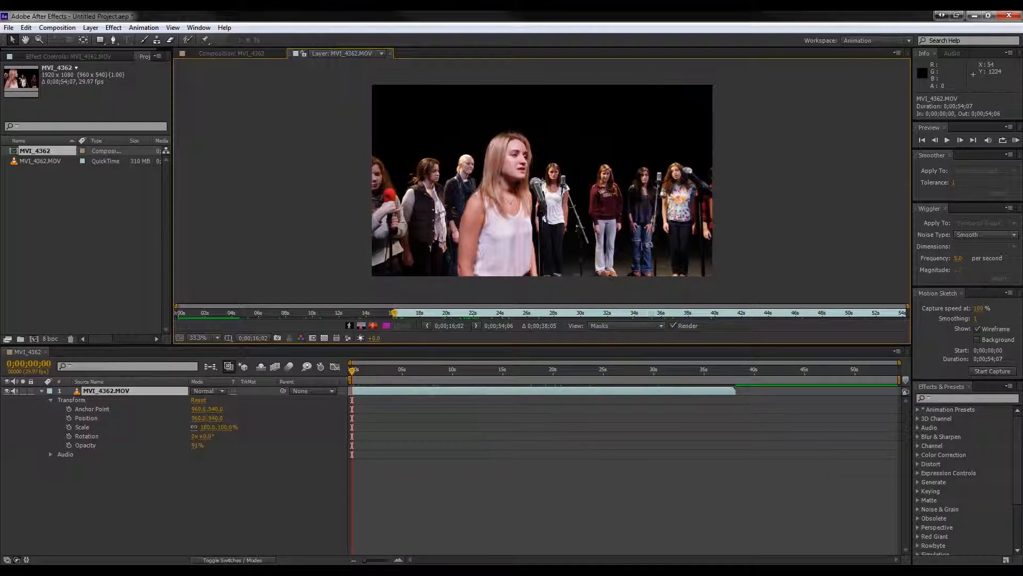
Step: Set the layer's IN point to 0;00;22;17 and its OUT point to 0;00;38;02, and close the layer viewer
drag(395, 313, 689, 322)
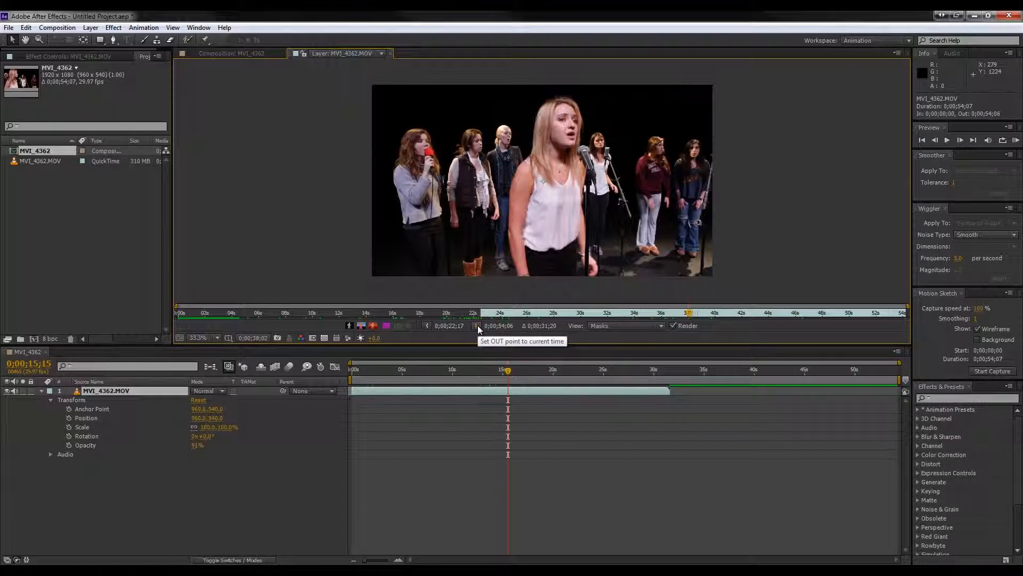
click(478, 325)
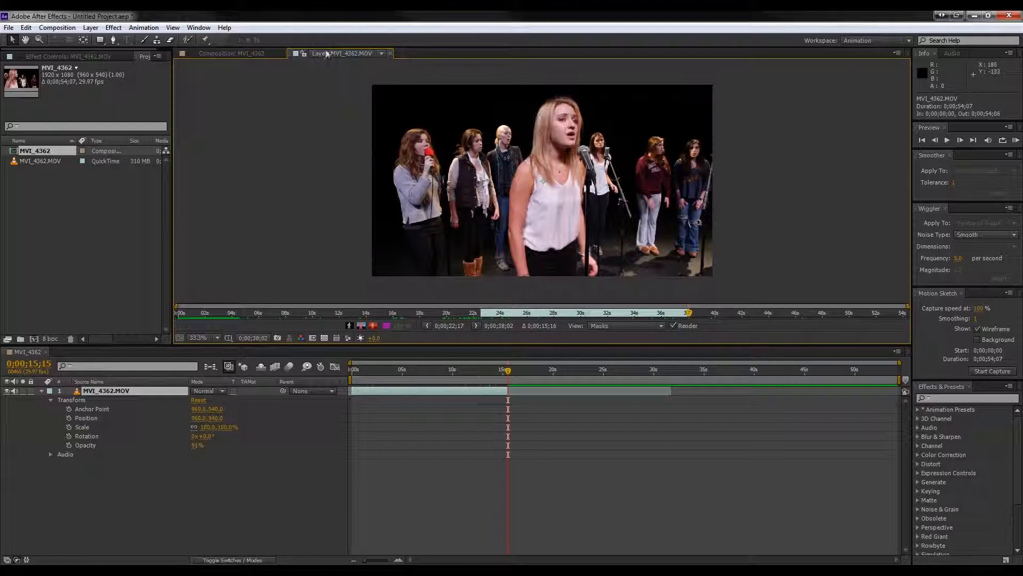
click(390, 53)
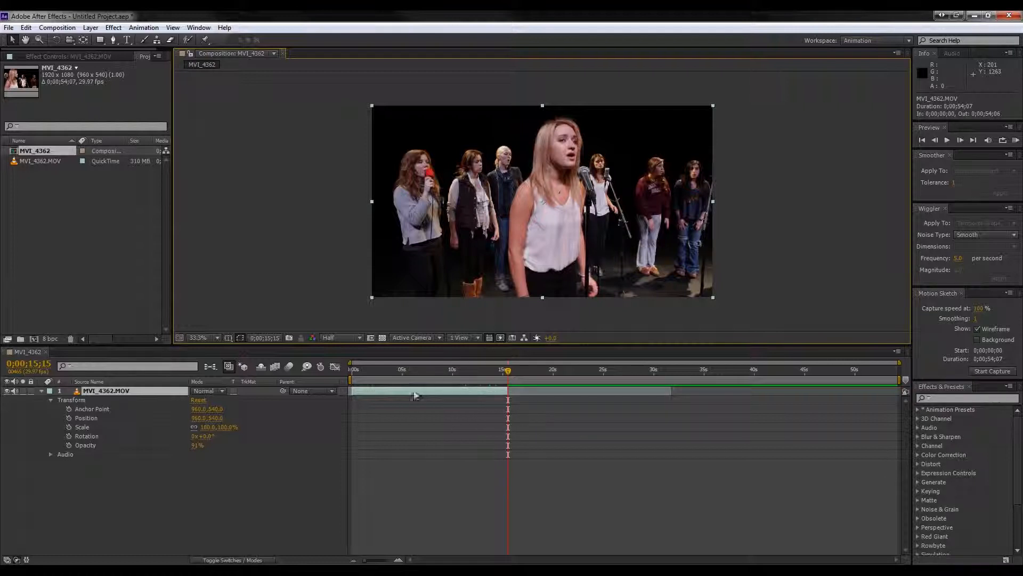
Step: Step the playhead back frame by frame from the trimmed layer's end to 0;00;14;11
key(Page_Up)
key(Page_Up)
key(Page_Up)
key(Page_Up)
key(Page_Up)
key(Page_Up)
key(Page_Up)
key(Page_Up)
key(Page_Up)
key(Page_Up)
key(Page_Up)
key(Page_Up)
key(Page_Up)
key(Page_Up)
key(Page_Up)
key(Page_Up)
key(Page_Up)
key(Page_Up)
key(Page_Up)
key(Page_Up)
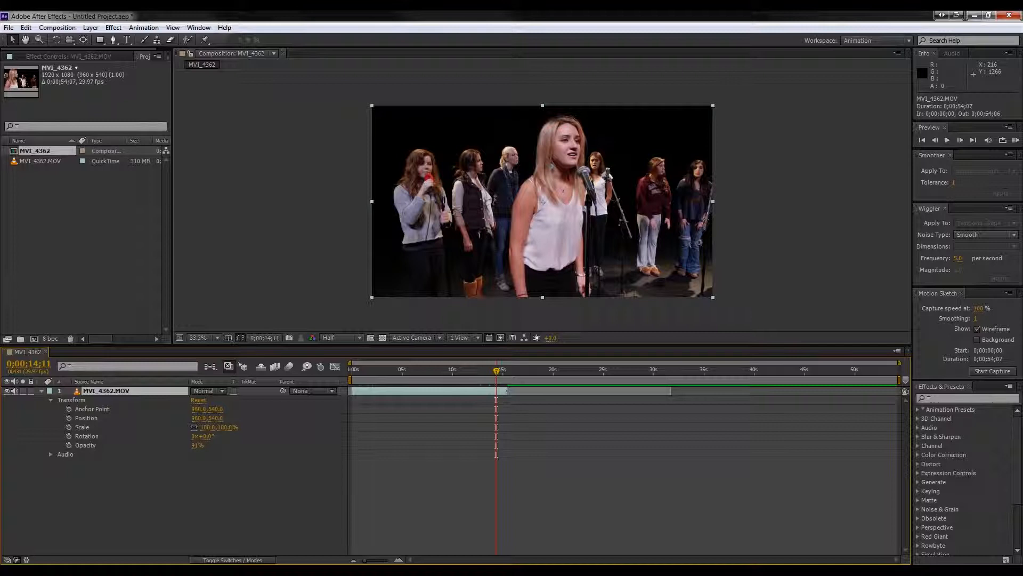
Step: Extend the layer's trimmed end and start back to the full clip length in the timeline and check it in the layer viewer
drag(505, 391, 673, 387)
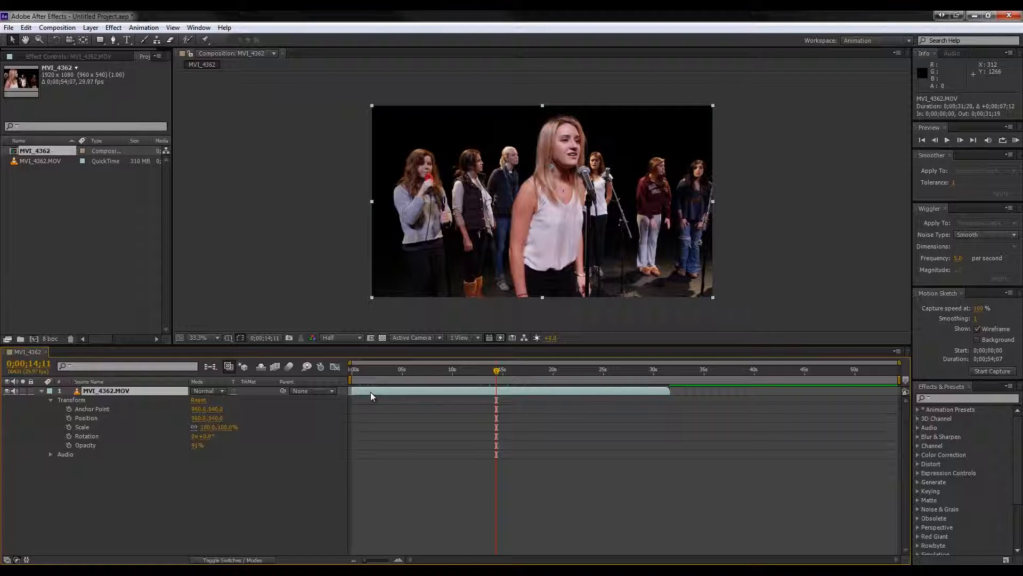
drag(373, 393, 334, 398)
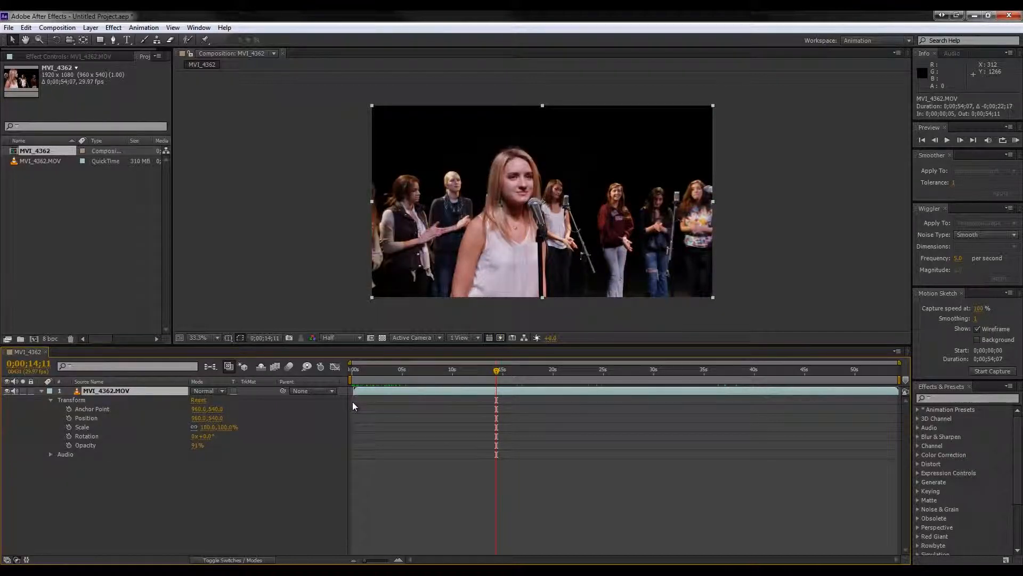
double_click(118, 390)
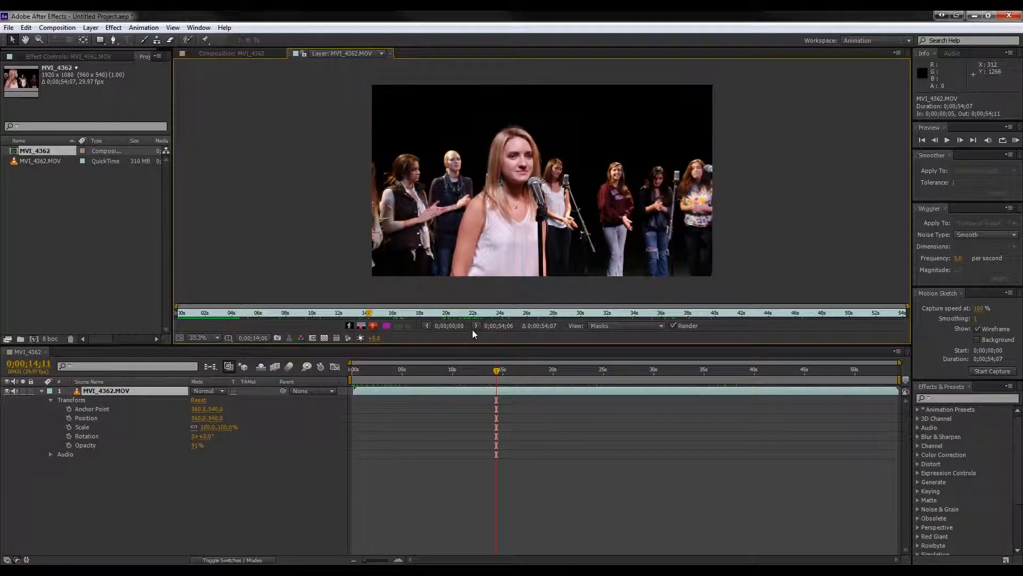
click(221, 53)
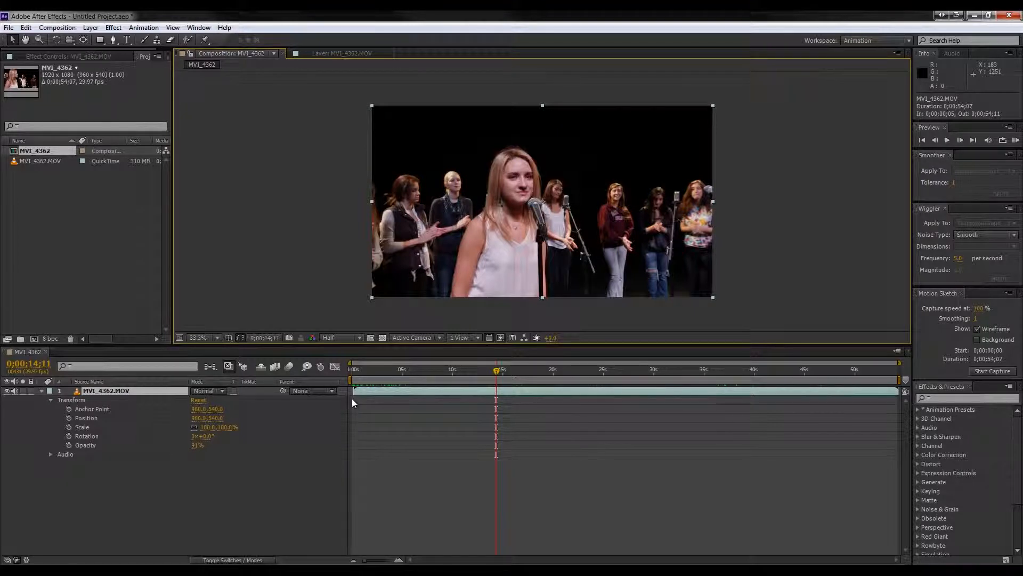
Step: Trim the layer in the timeline to run from 0;00;08;24 to 0;00;28;25 and slide it to start at 0;00;08;00
drag(354, 392, 440, 397)
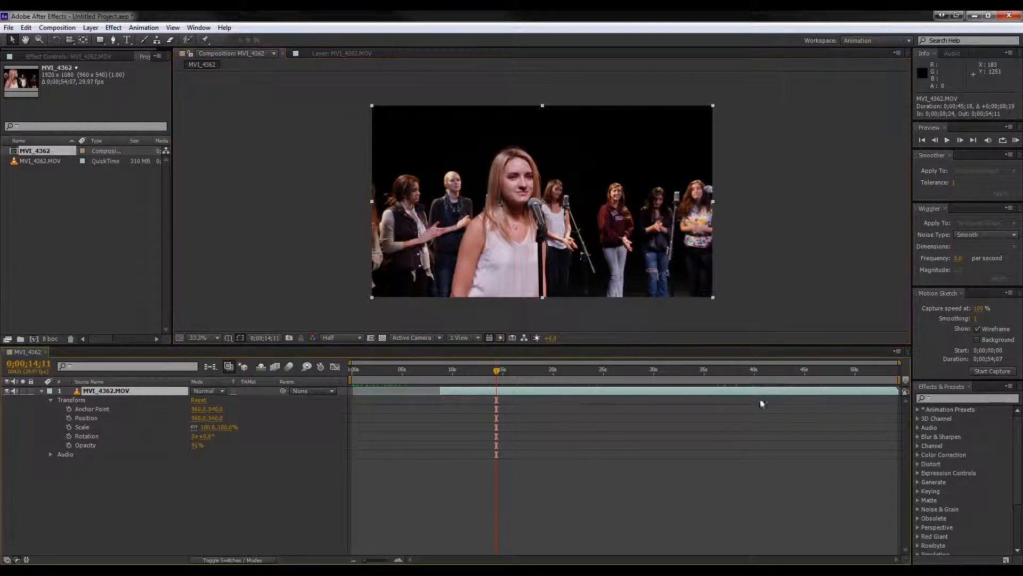
drag(898, 392, 641, 392)
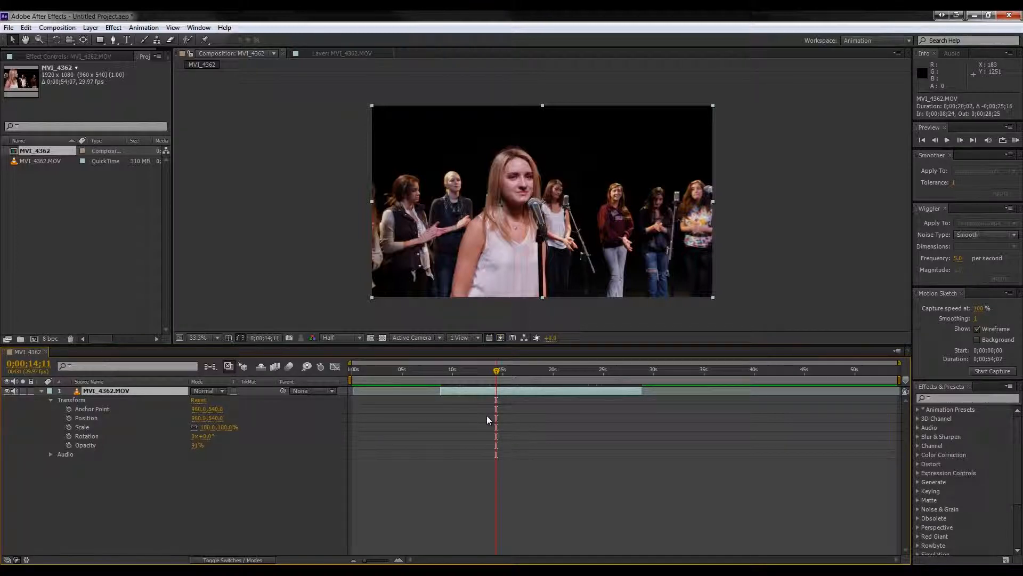
drag(496, 371, 479, 399)
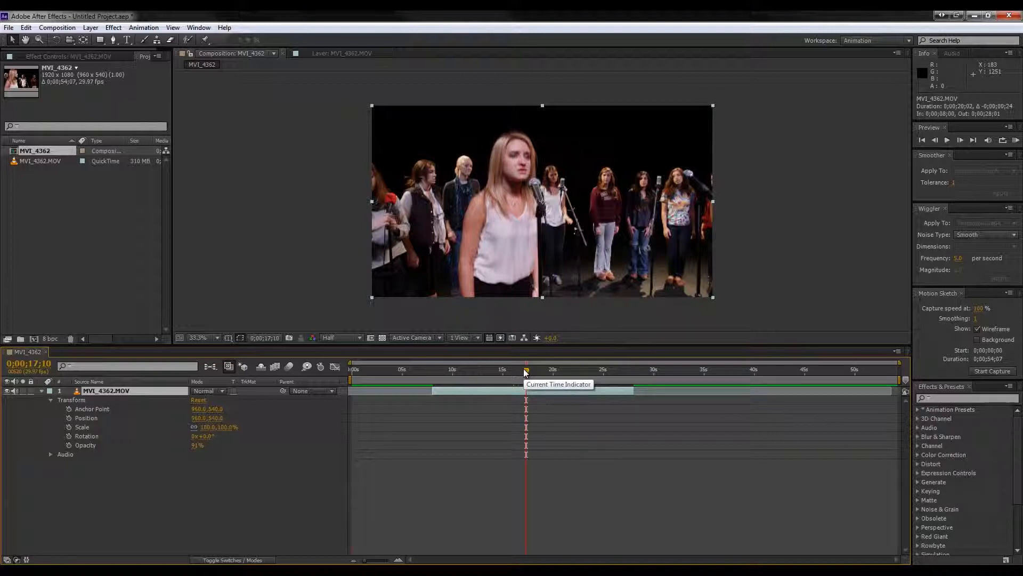
Step: Shift the trimmed layer so its in point sits at 0;00;00;00, and RAM preview the composition
key(Home)
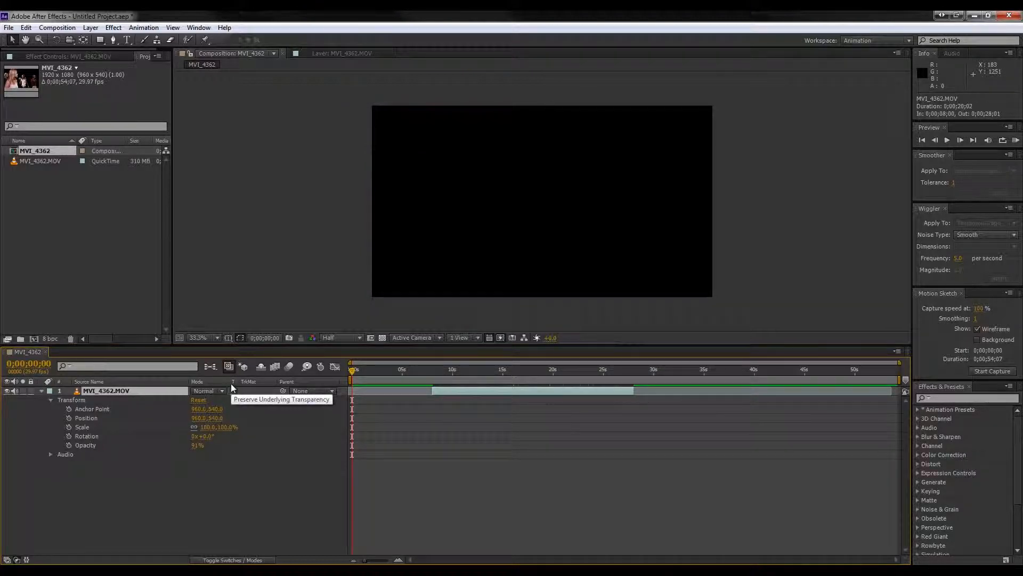
key([)
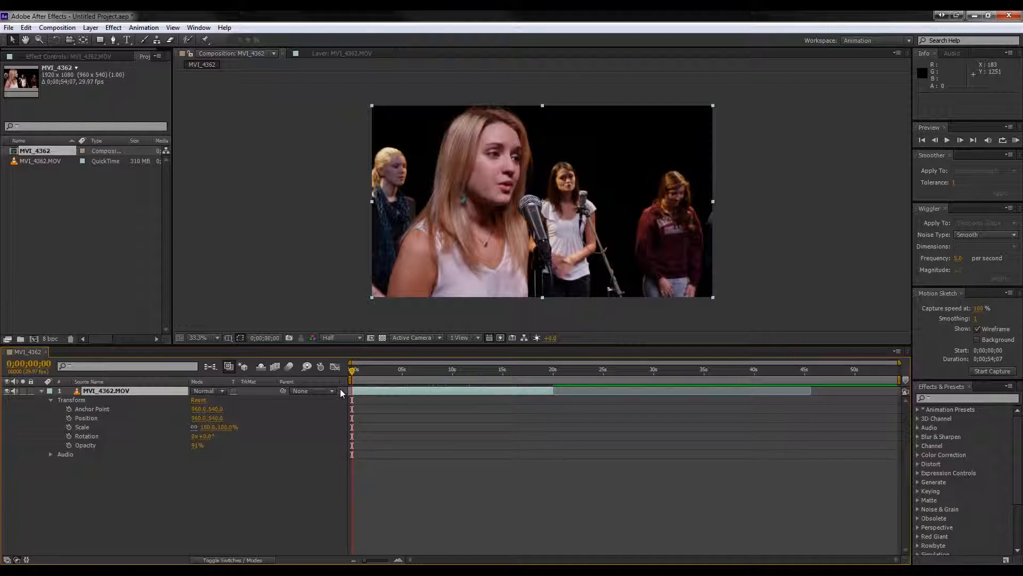
key(space)
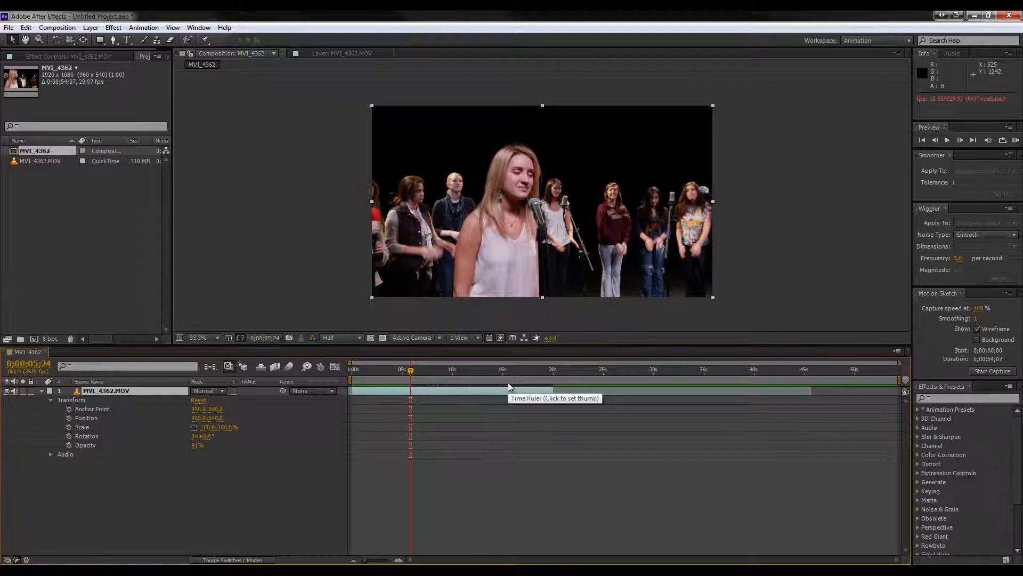
key(KP_0)
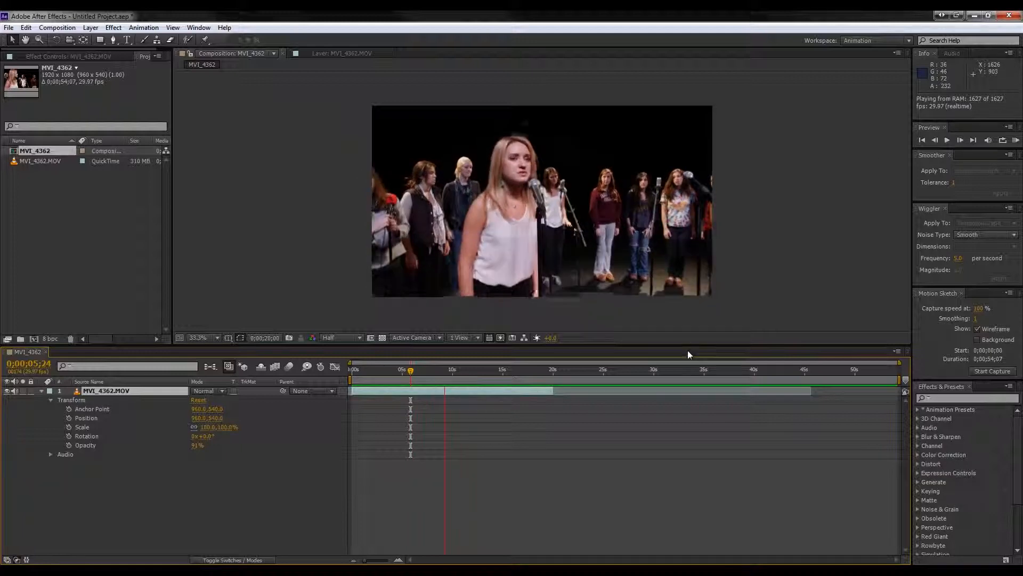
key(space)
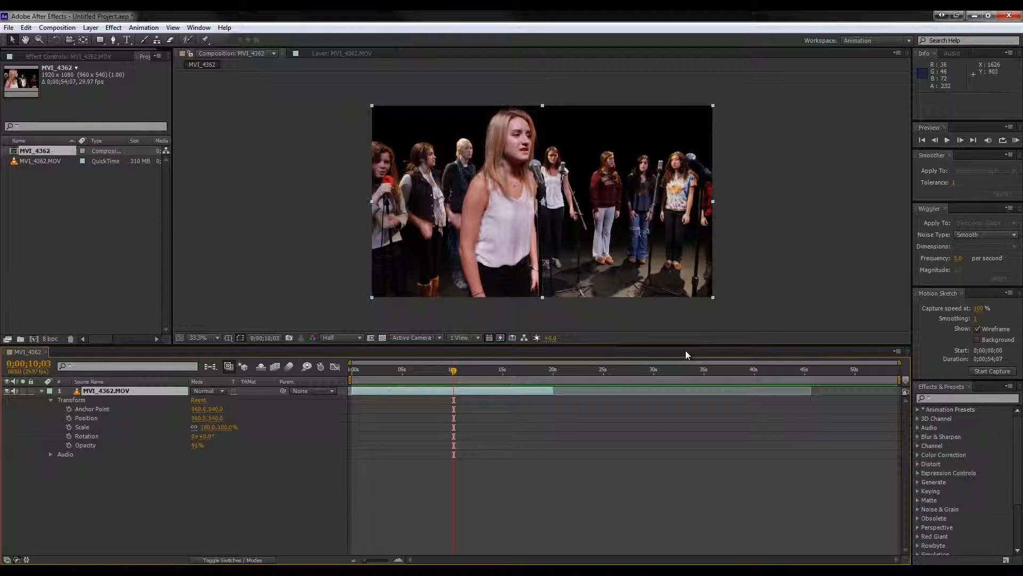
Step: Return the playhead to 0;00;00;00, preview the audio, and reveal the layer's Audio Levels and Waveform, selecting Audio Levels
drag(454, 372, 345, 380)
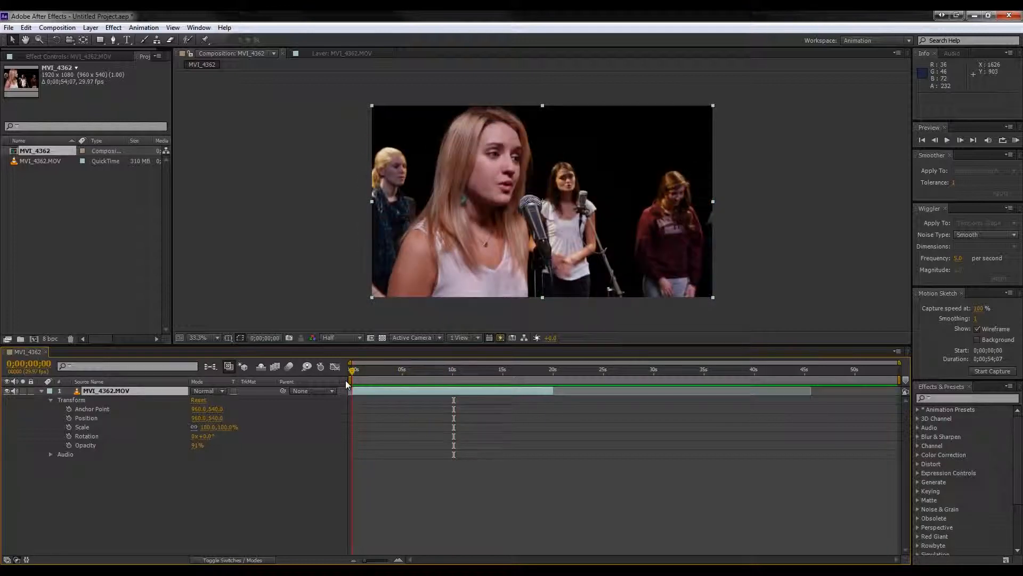
key(KP_Decimal)
click(52, 454)
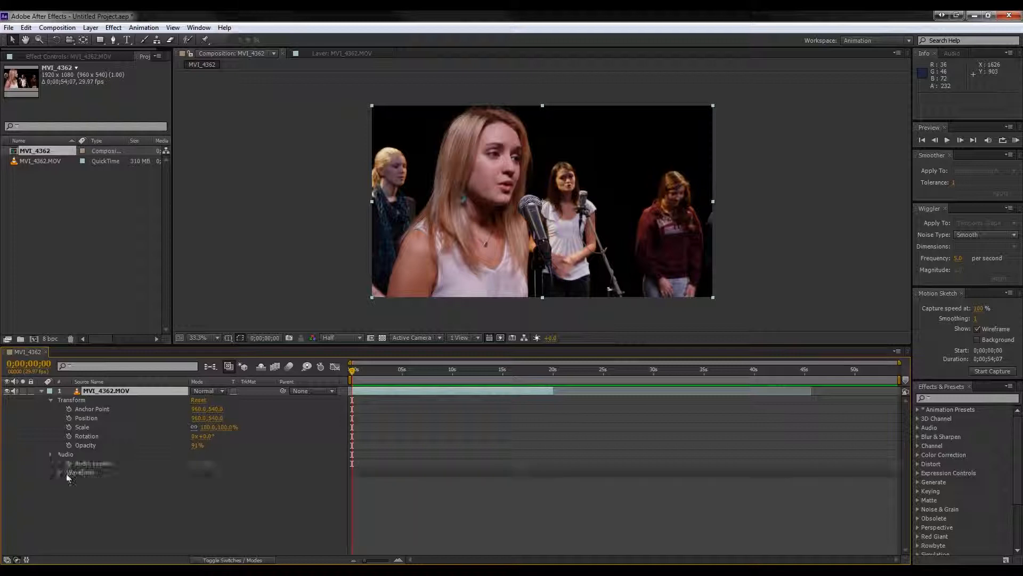
click(60, 473)
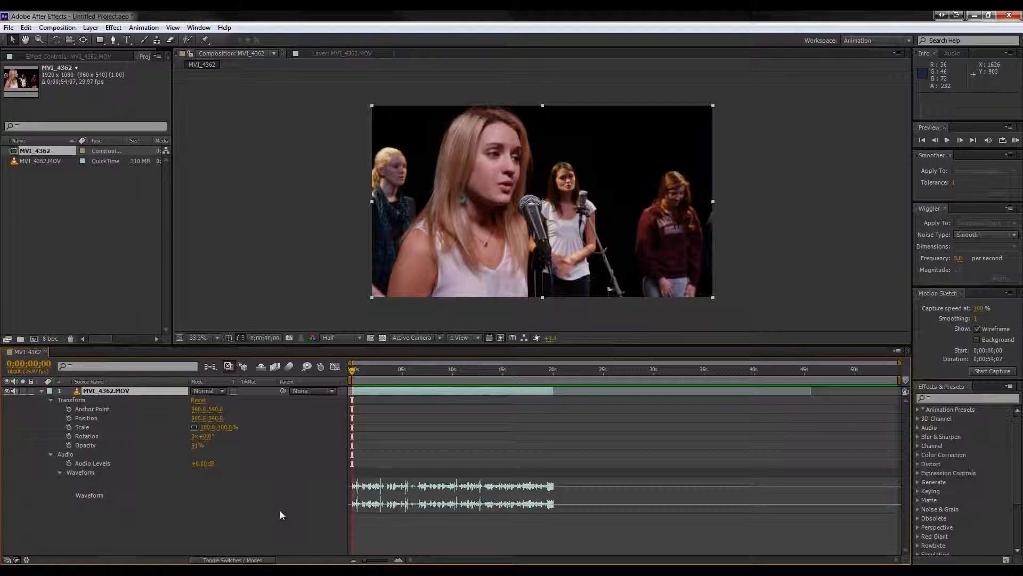
click(94, 464)
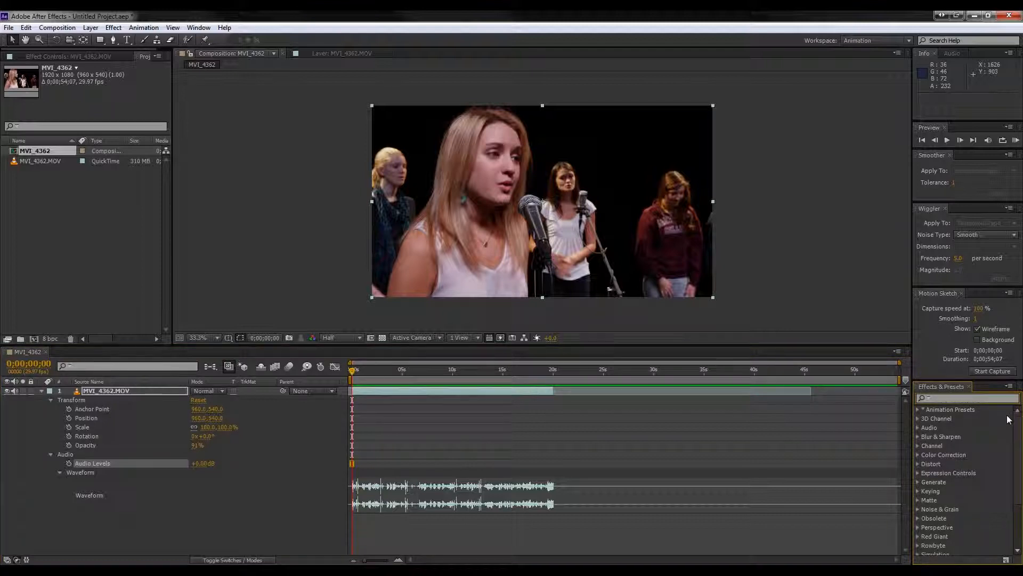
Step: Find the Fast Blur effect, apply it to the footage and set its Blurriness to 30
text(blur)
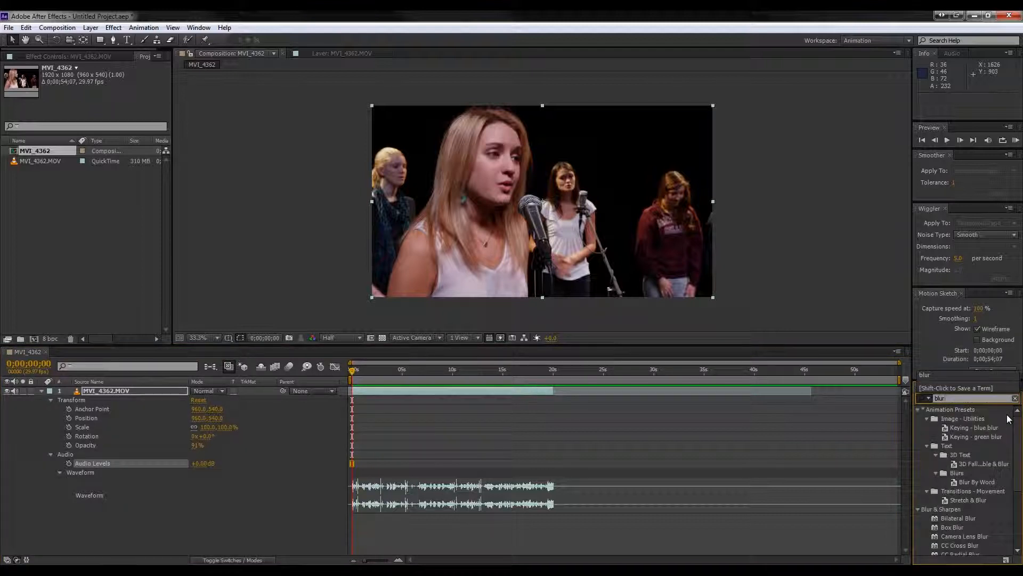
drag(952, 513, 612, 260)
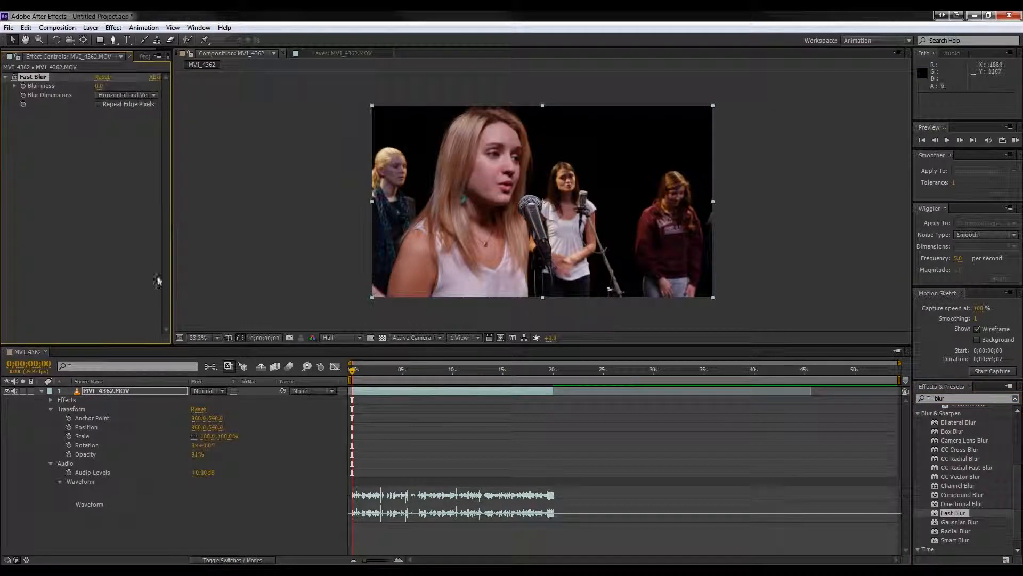
drag(101, 87, 111, 93)
Step: Find the Black & White effect, apply it to the footage and preview the result
drag(954, 398, 928, 402)
text(black)
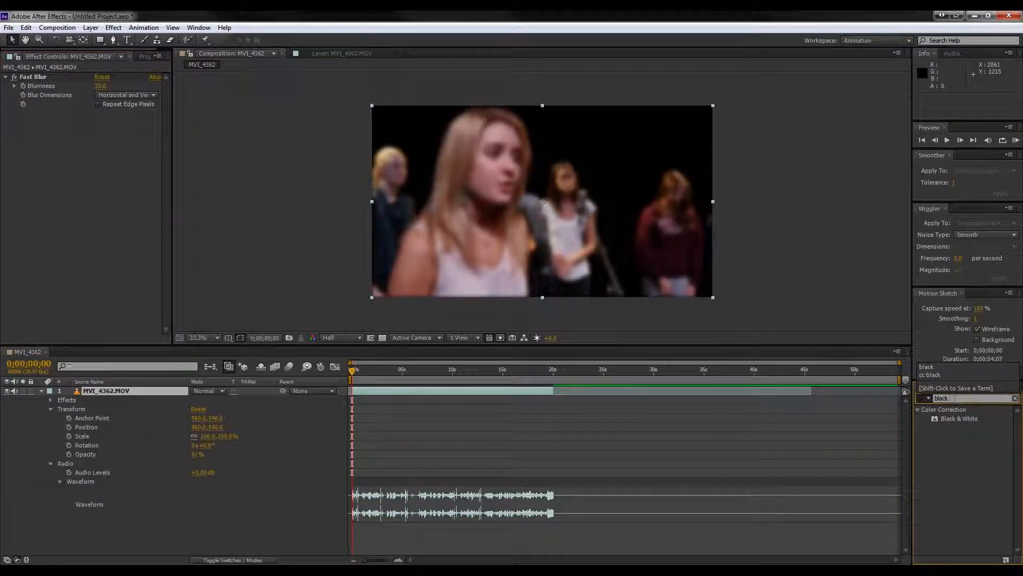
drag(948, 421, 502, 209)
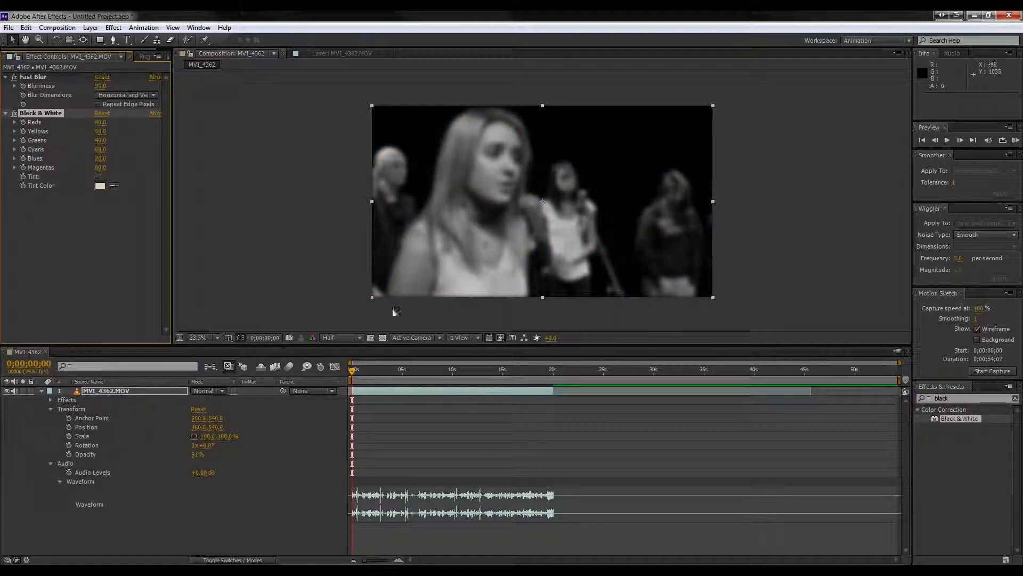
key(space)
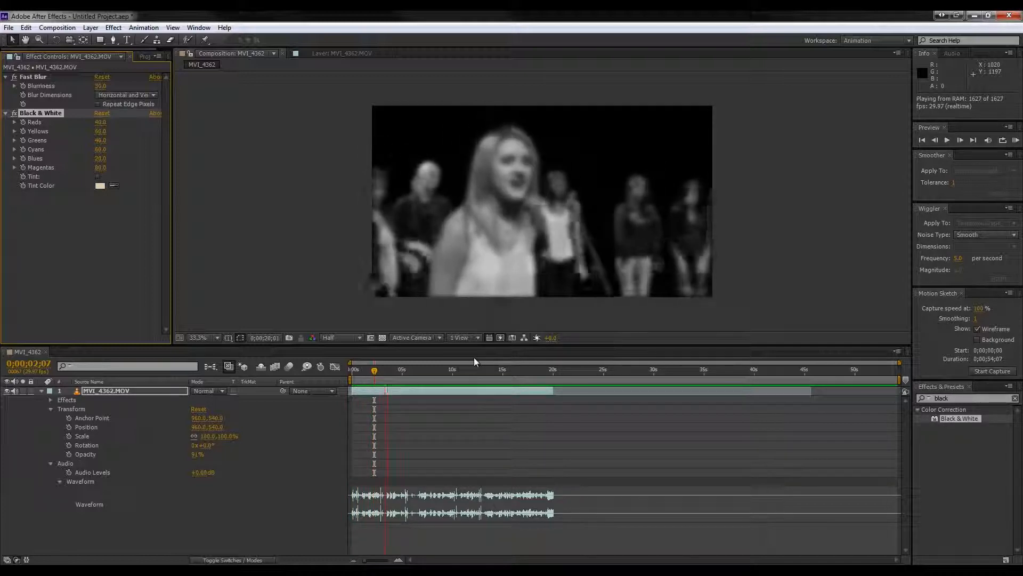
key(space)
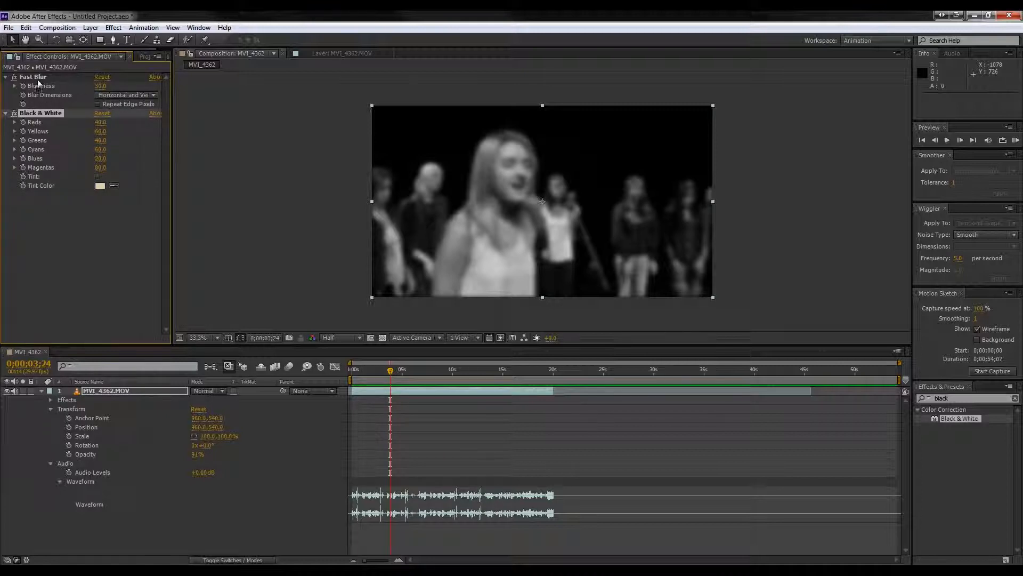
Step: Set the Fast Blur to Vertical dimensions with a Blurriness of 194 and RAM preview the result
click(108, 97)
click(120, 130)
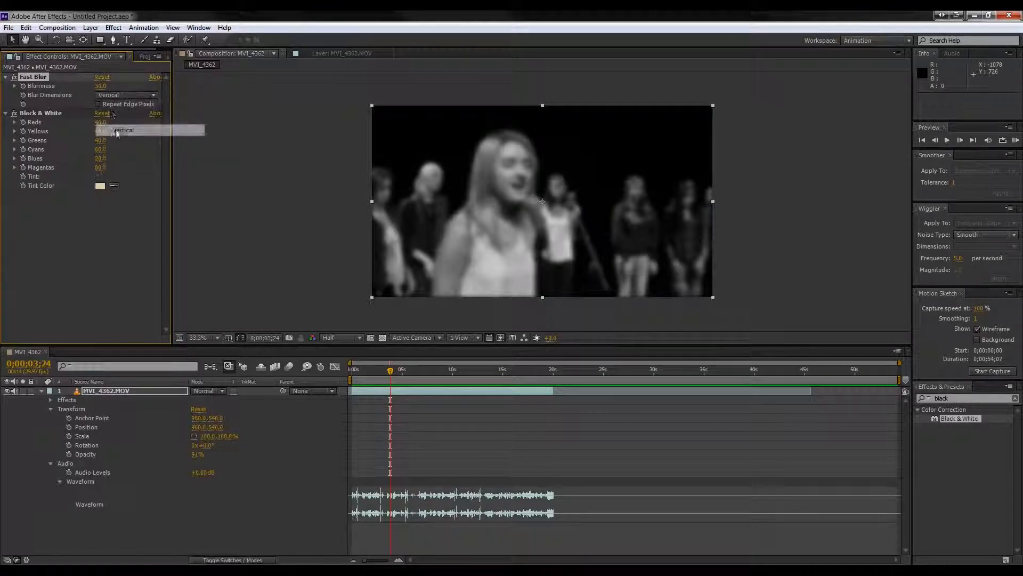
drag(101, 86, 192, 92)
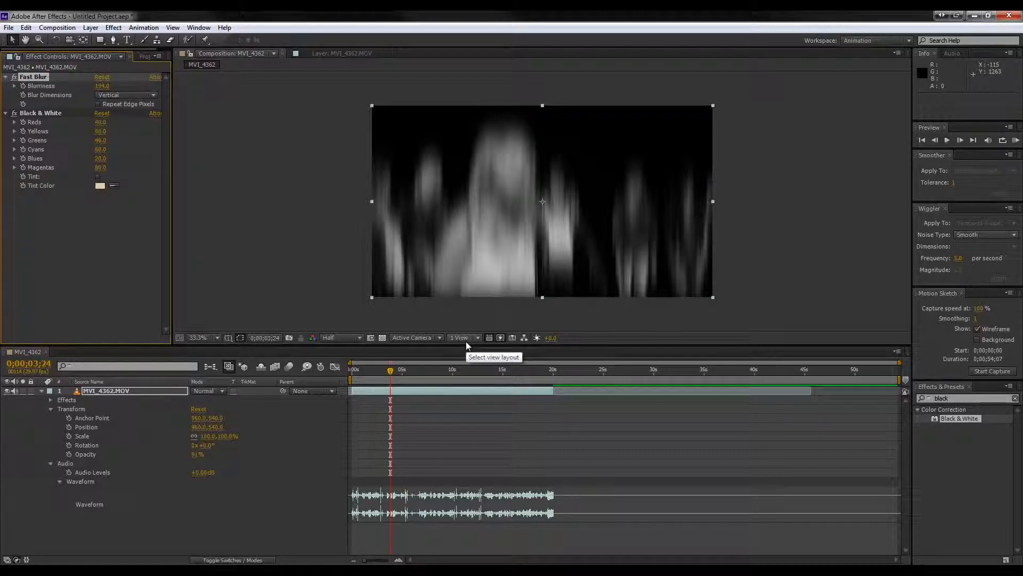
key(KP_0)
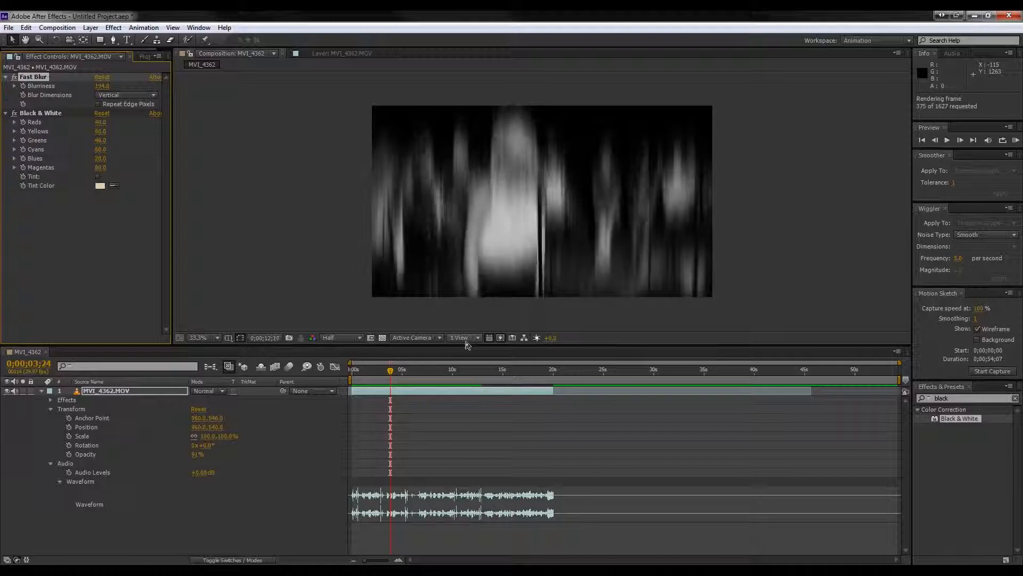
key(space)
key(space)
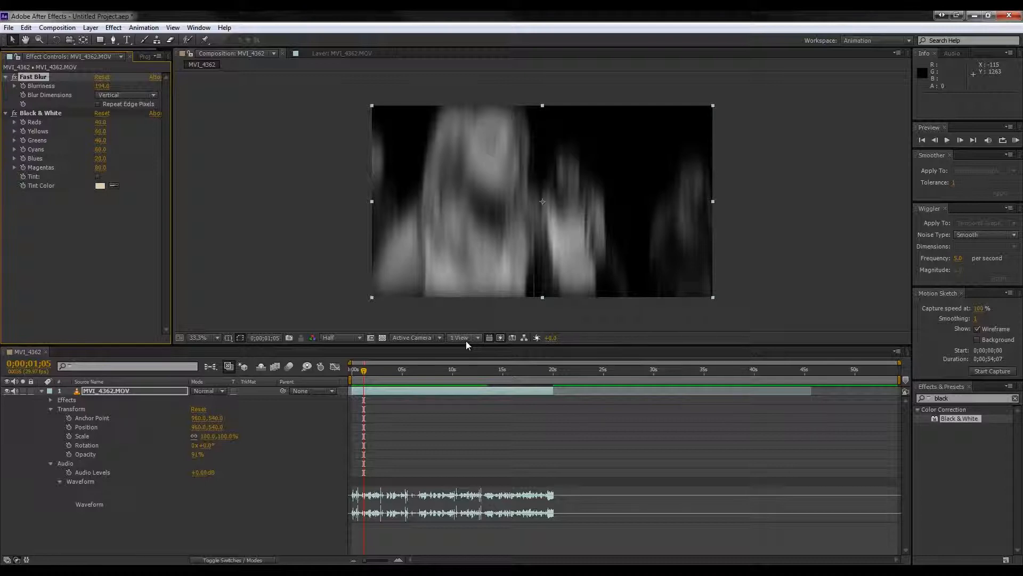
Step: Try the Full, Auto, Half and Third preview resolutions in the composition viewer
click(351, 338)
click(342, 366)
click(343, 338)
click(344, 351)
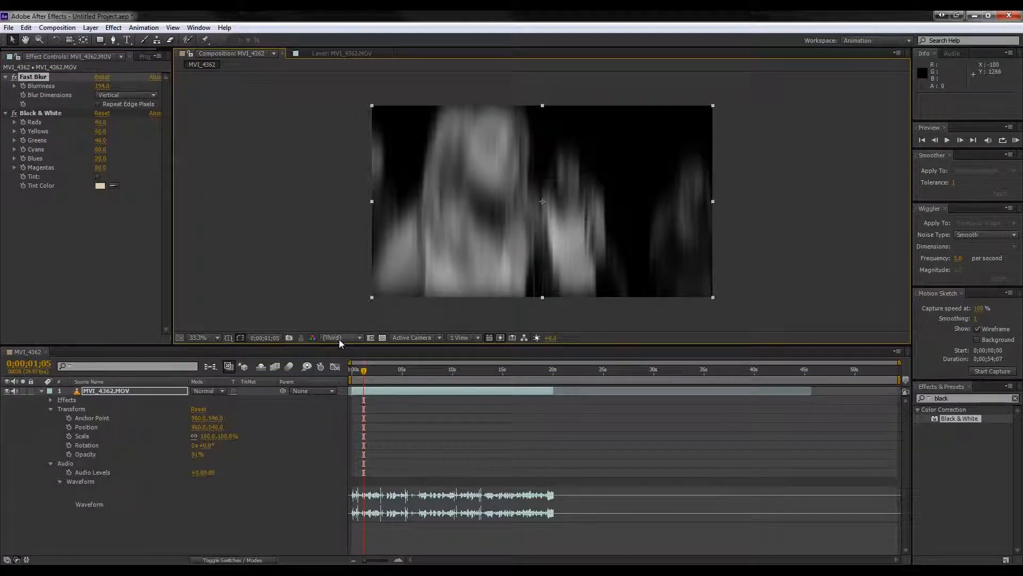
click(339, 338)
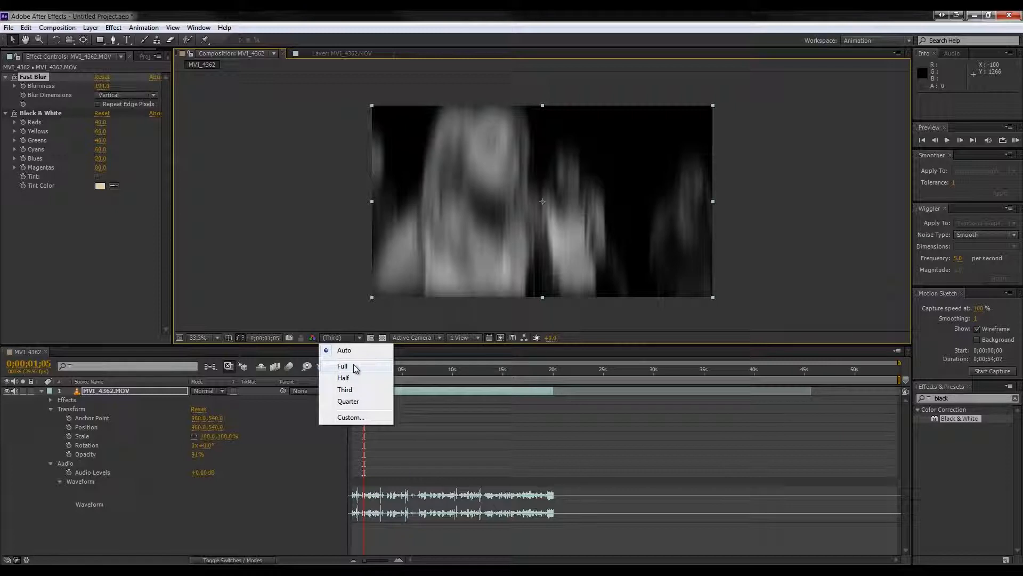
click(344, 378)
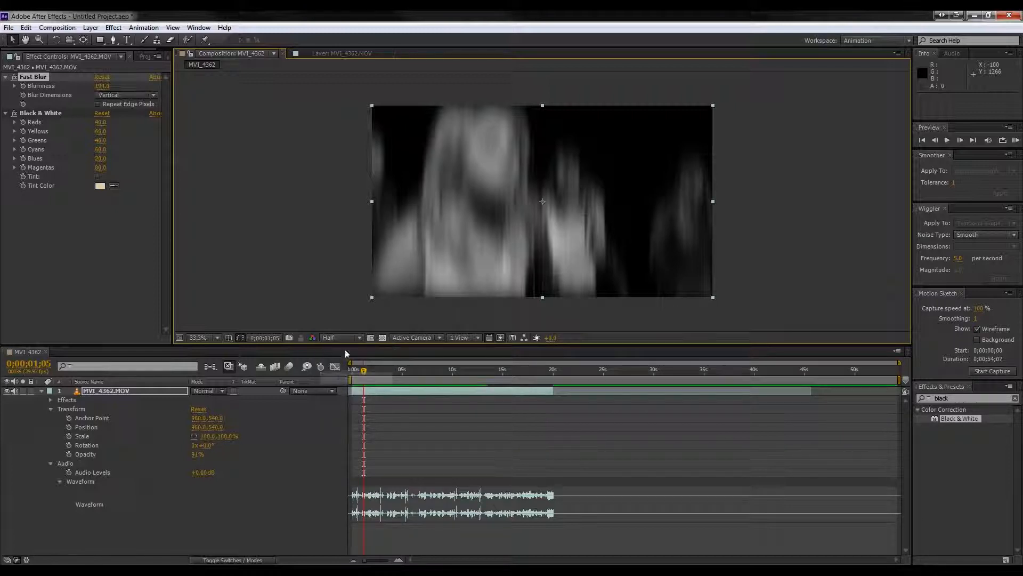
click(341, 337)
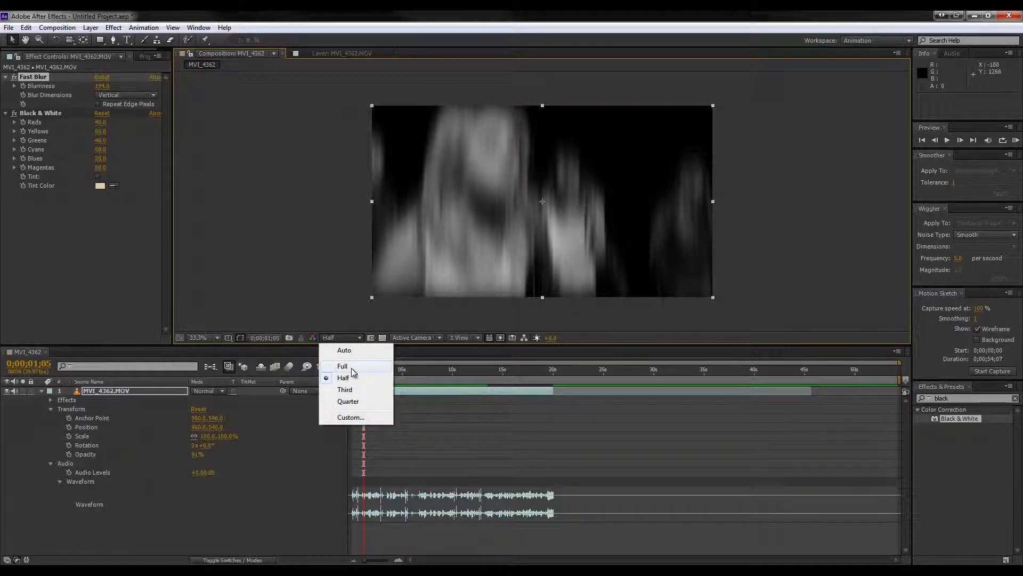
click(345, 390)
Step: Set the composition's preview resolution to Quarter and move the playhead to 0;00;04;10
click(341, 338)
click(349, 401)
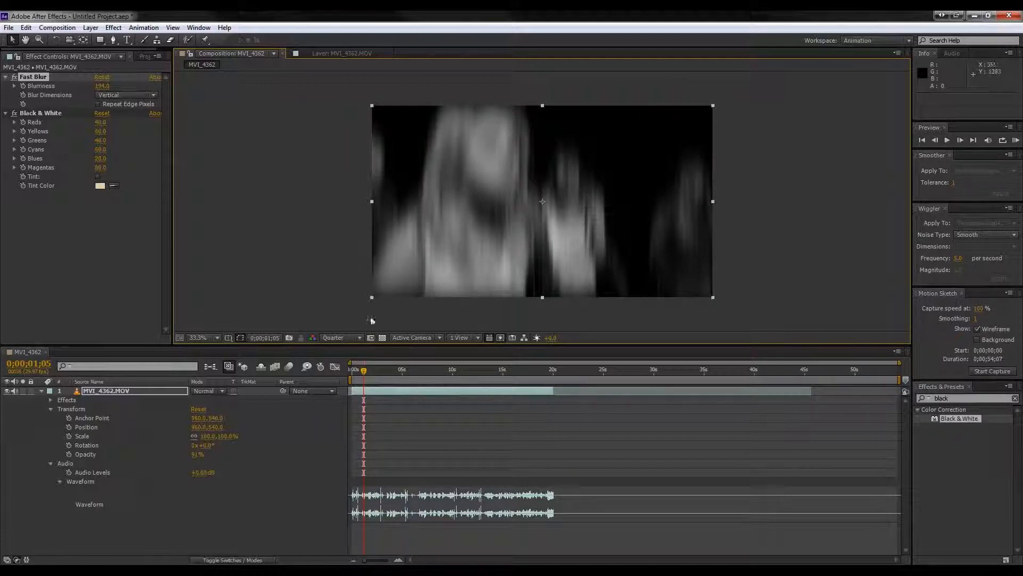
drag(363, 373, 396, 371)
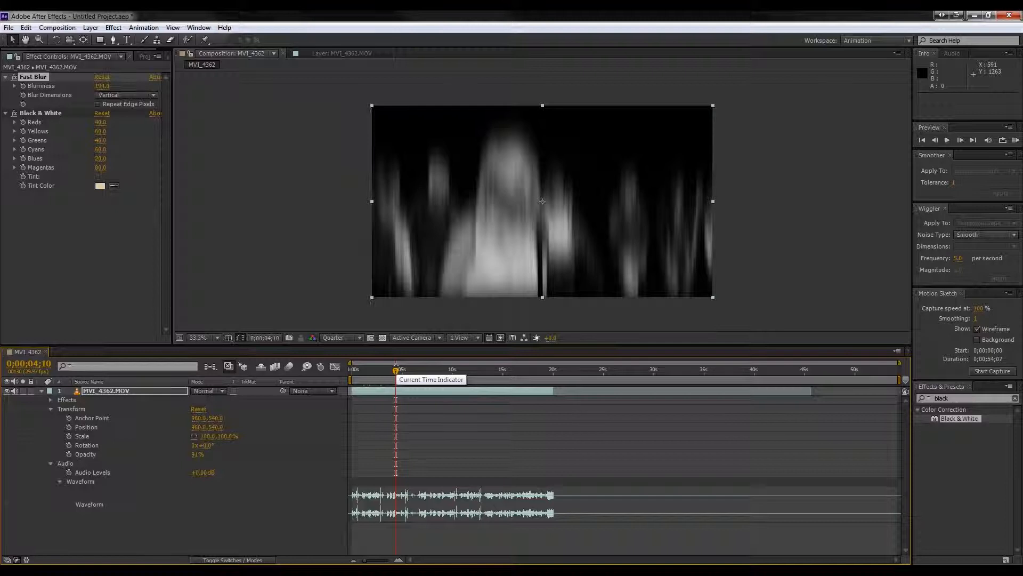
click(353, 338)
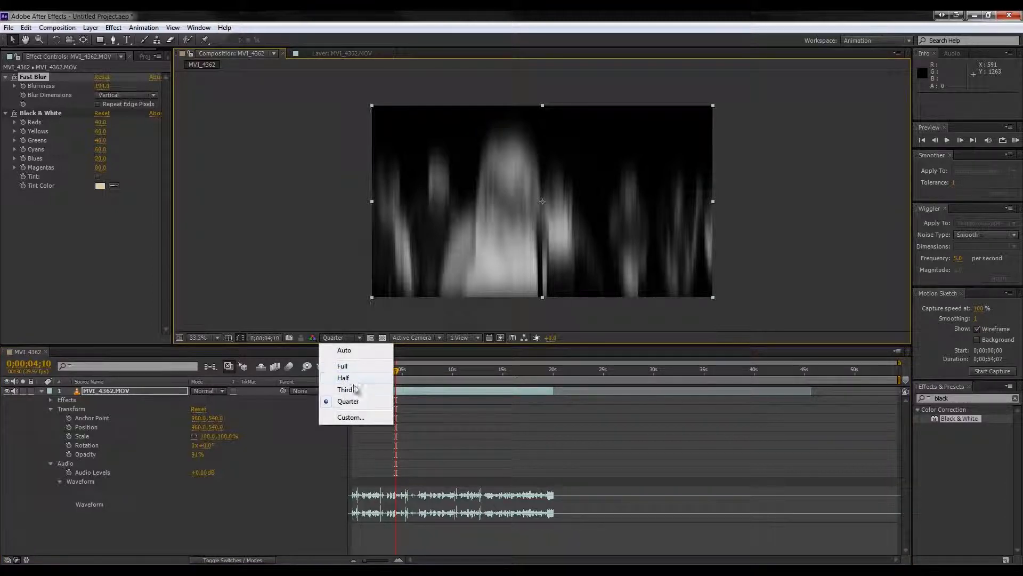
click(327, 320)
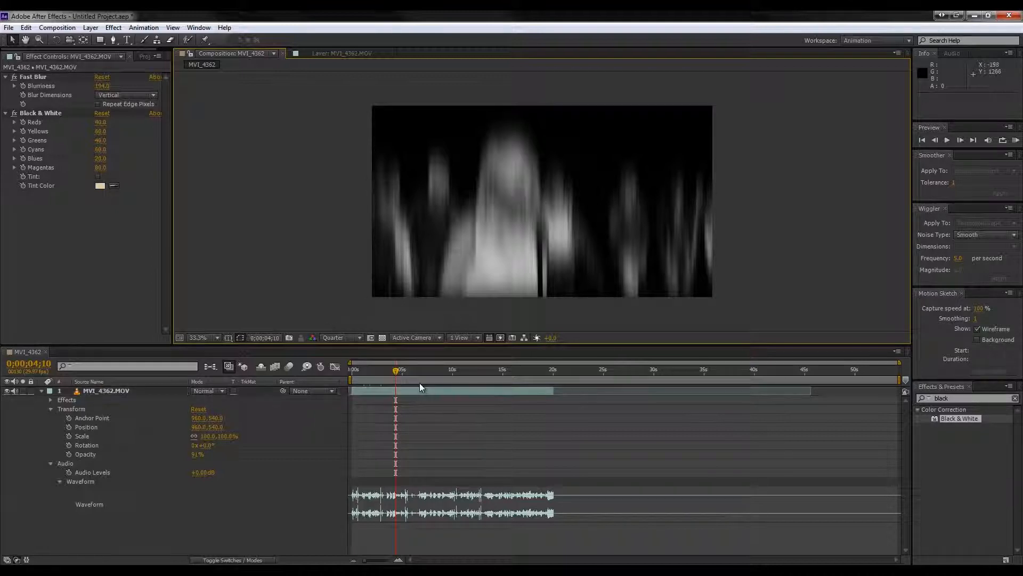
click(340, 338)
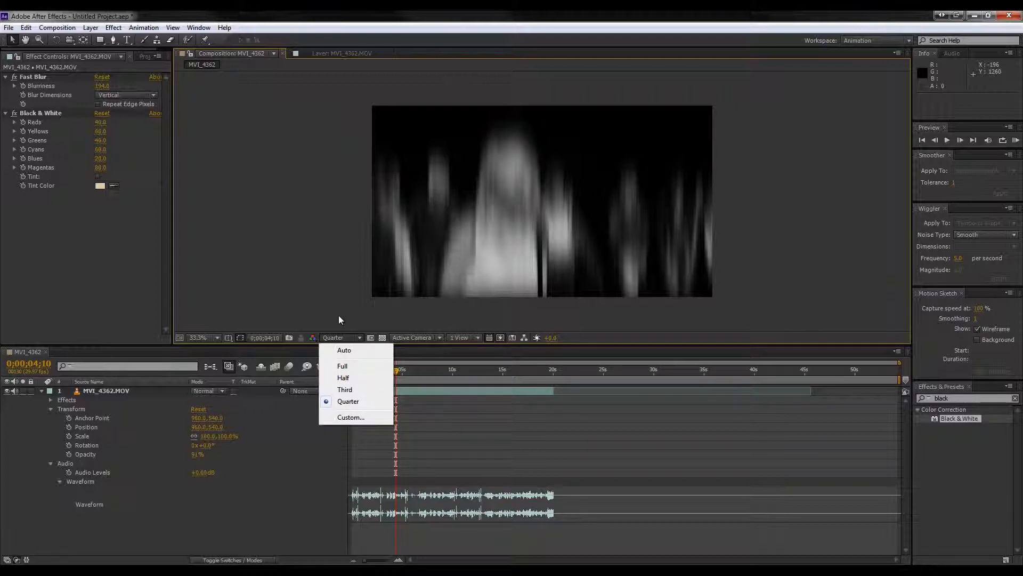
key(Escape)
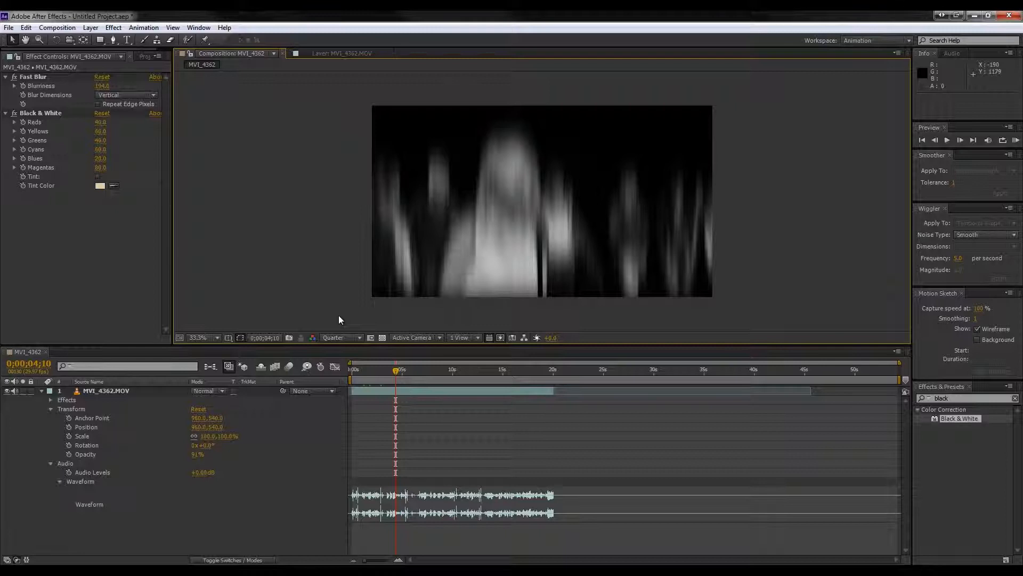
click(358, 337)
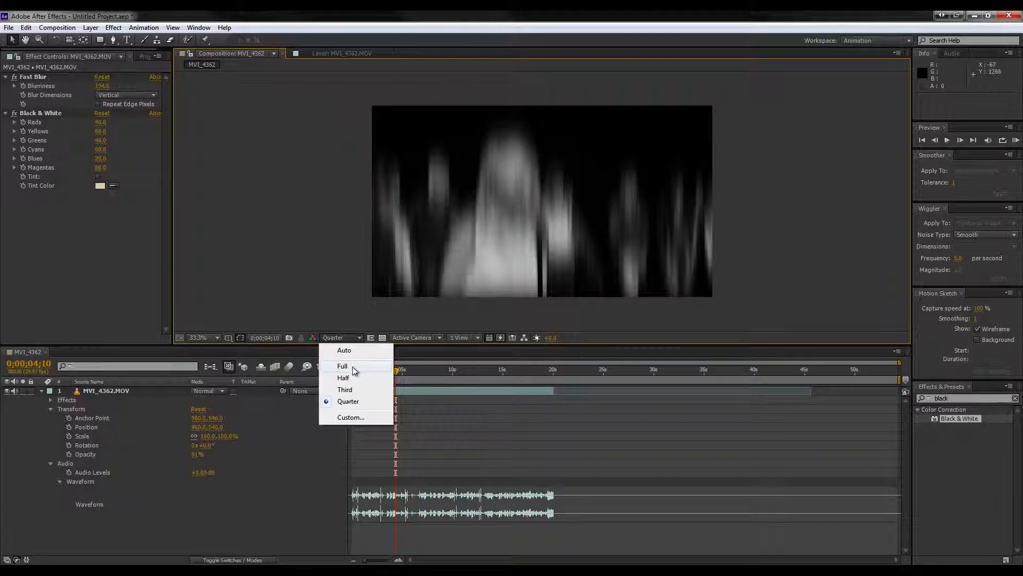
click(333, 316)
click(338, 337)
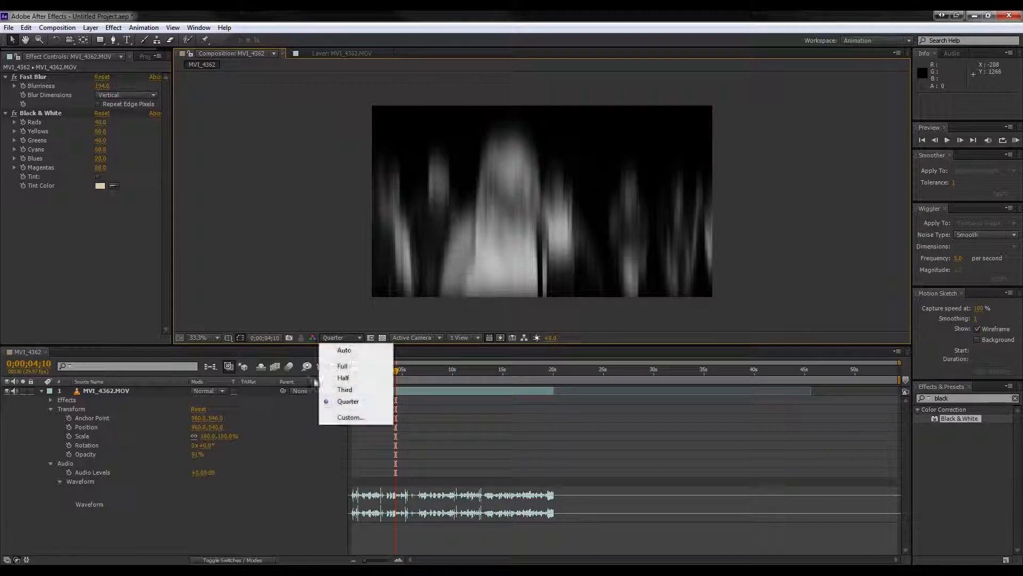
click(326, 303)
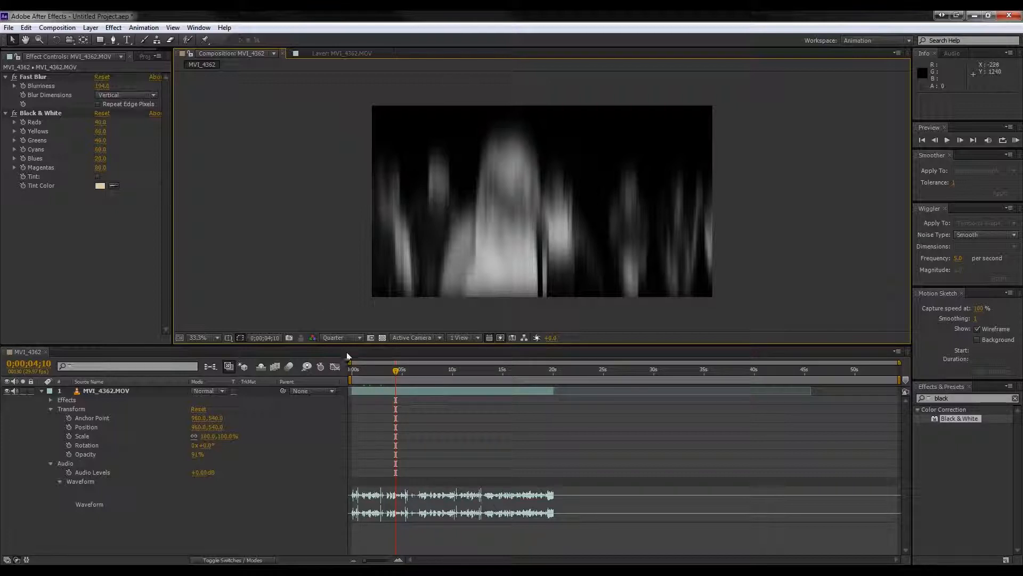
click(342, 338)
click(346, 308)
click(345, 338)
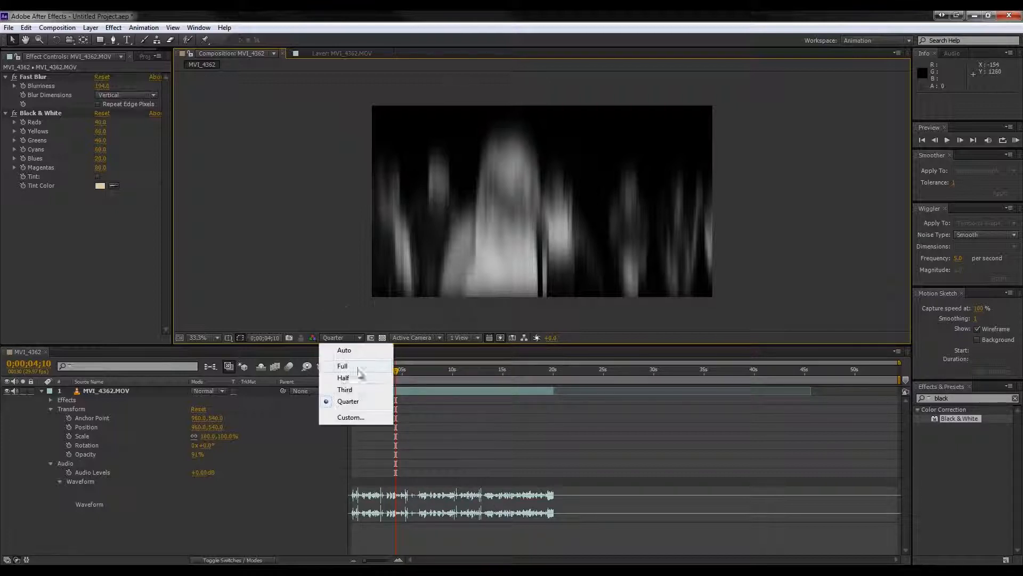
click(328, 312)
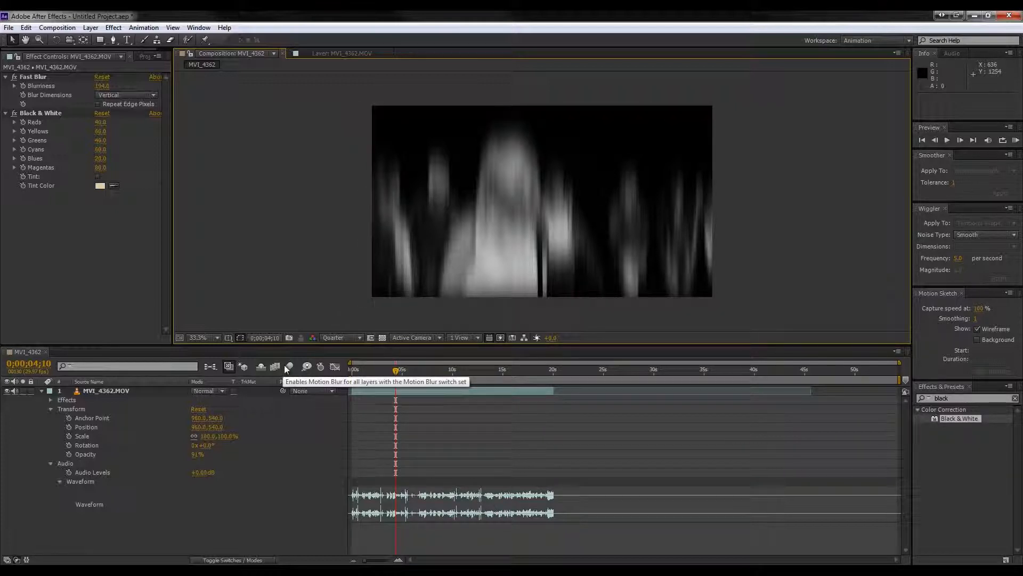
Step: Remove the Black & White and Fast Blur effects from the MVI_4362.MOV layer
click(113, 40)
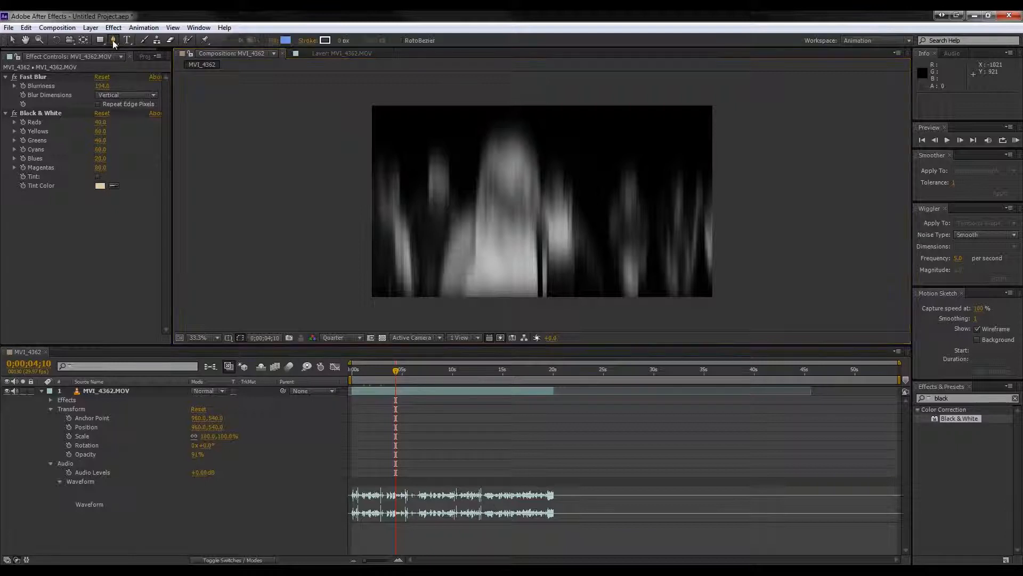
click(44, 114)
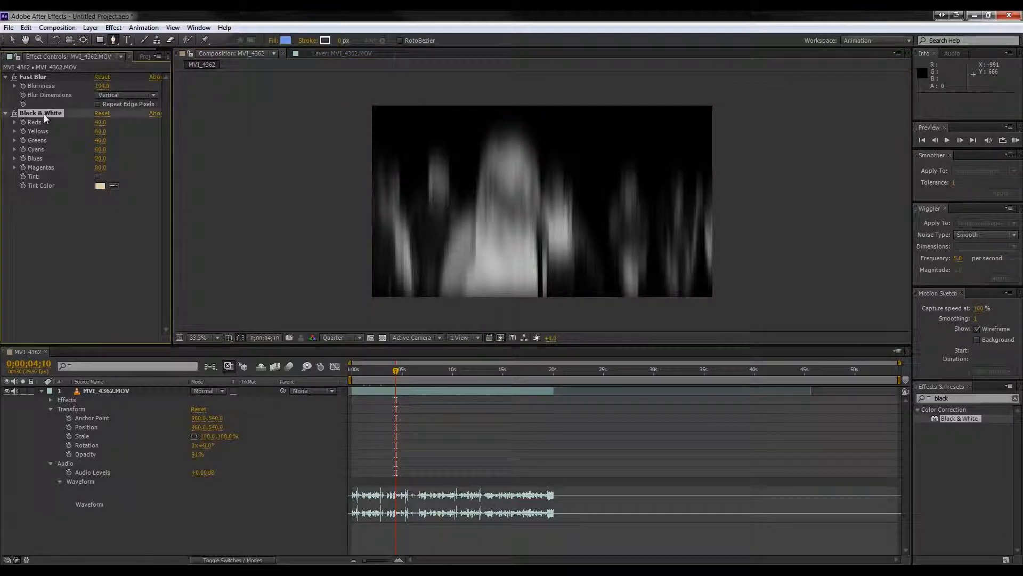
key(Delete)
click(33, 77)
key(Delete)
Step: Draw a closed mask with the Pen tool around the front singer, from her head down past the frame's lower edge
click(518, 140)
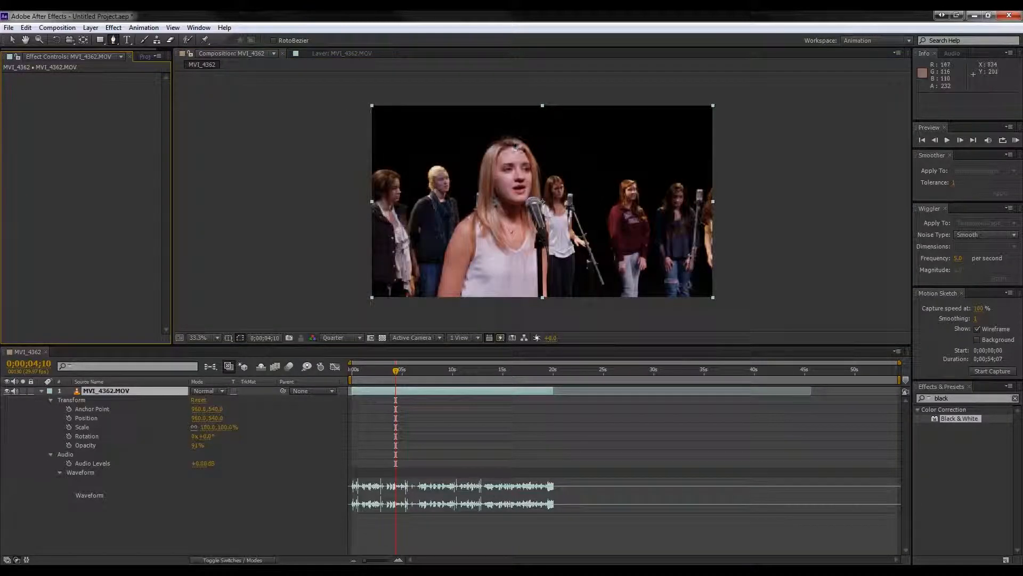
click(477, 175)
click(451, 233)
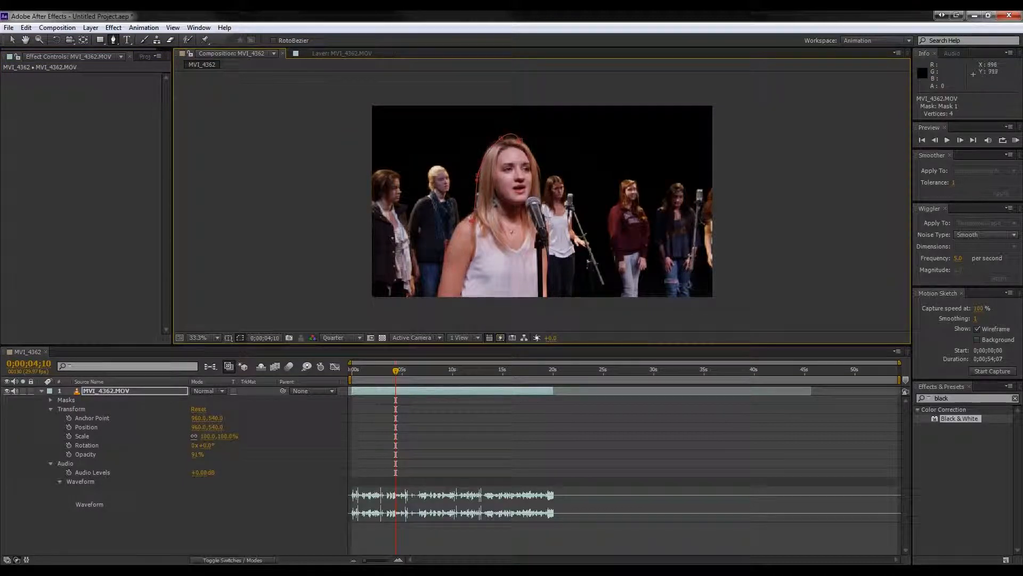
click(553, 303)
click(551, 276)
click(544, 242)
click(545, 209)
drag(544, 183, 544, 176)
drag(533, 151, 531, 145)
click(511, 136)
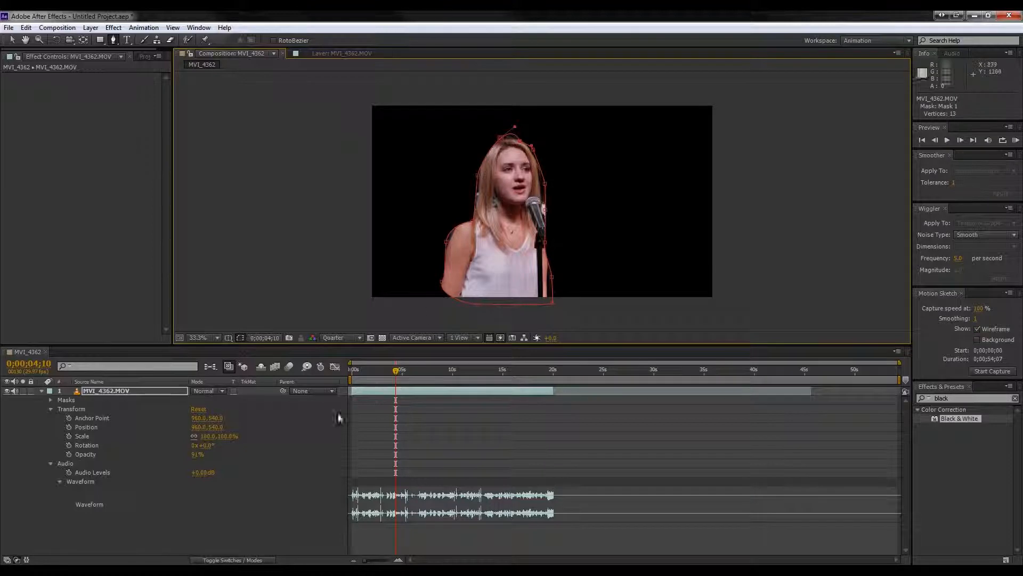
click(300, 506)
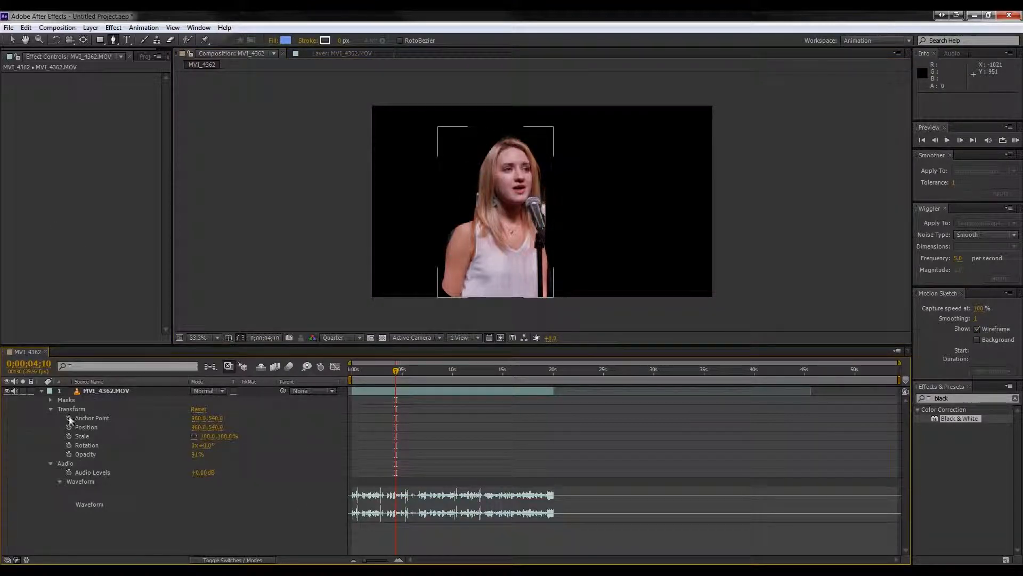
Step: Feather the pen mask by 130 pixels and preview the playback up to 0;00;06;10
click(50, 400)
click(81, 409)
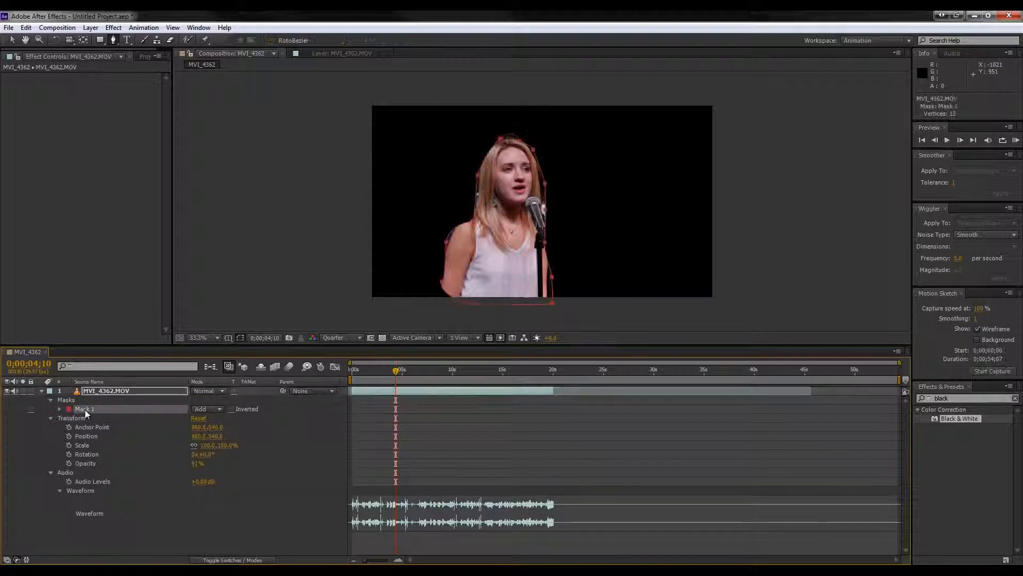
click(60, 408)
drag(205, 427, 274, 427)
click(362, 408)
key(space)
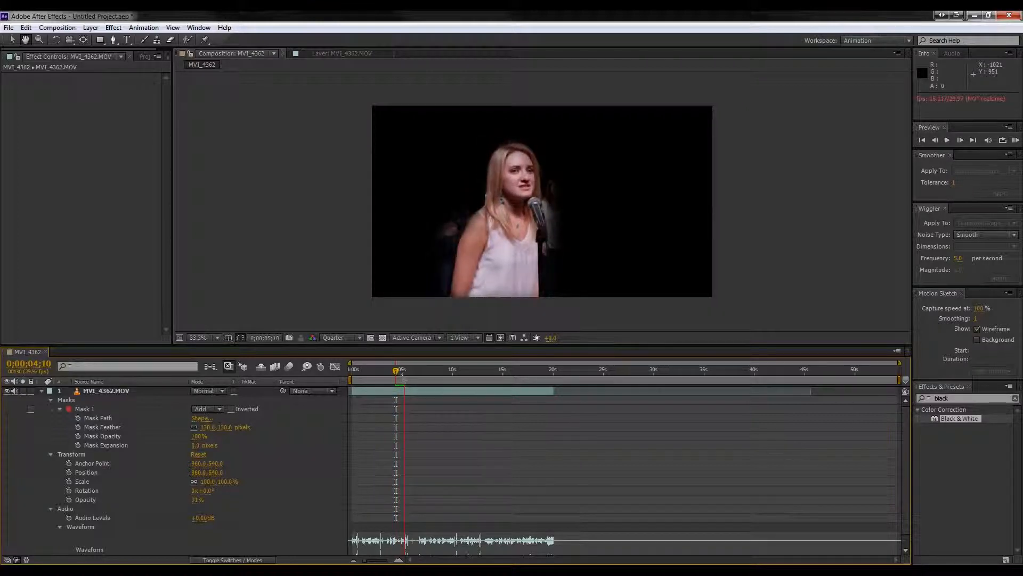
key(g)
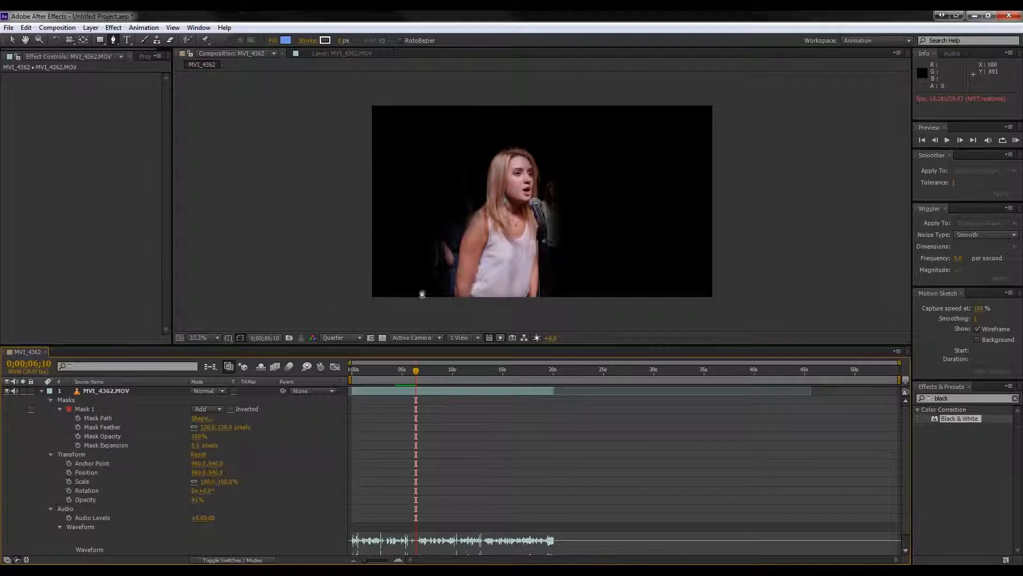
Step: Reduce the mask feather to 25 pixels and pull the mask points beside the singer's arm inward to fit her
drag(213, 428, 150, 426)
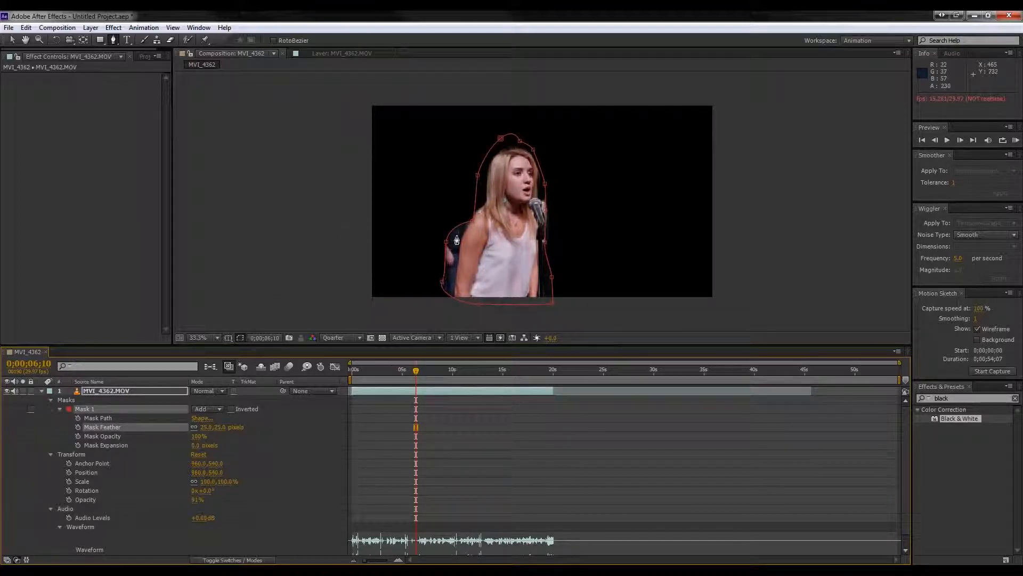
drag(446, 242, 457, 243)
drag(442, 282, 454, 282)
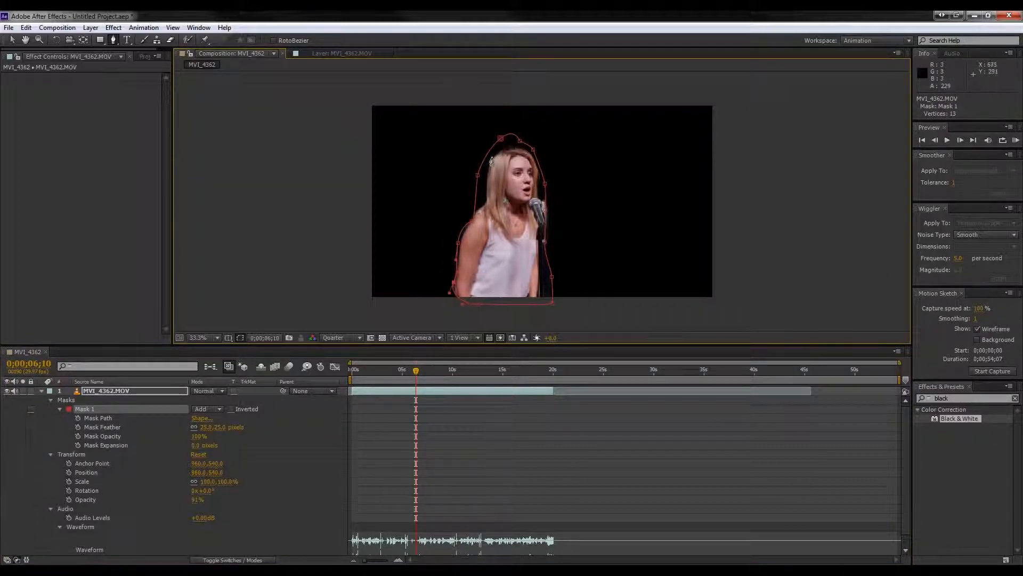
Step: Delete the pen-drawn mask from the footage layer
click(93, 408)
key(Delete)
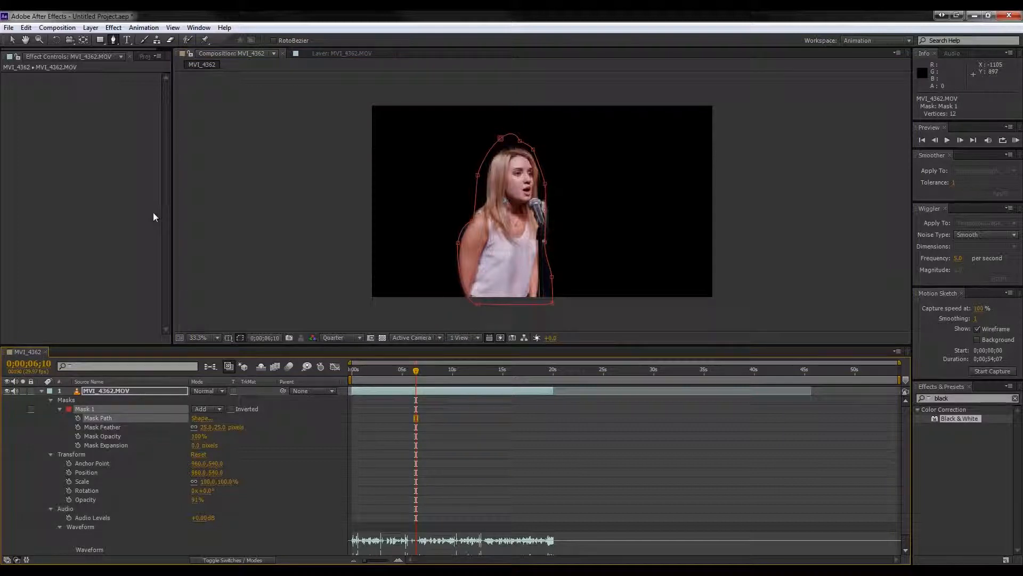
click(93, 409)
key(Delete)
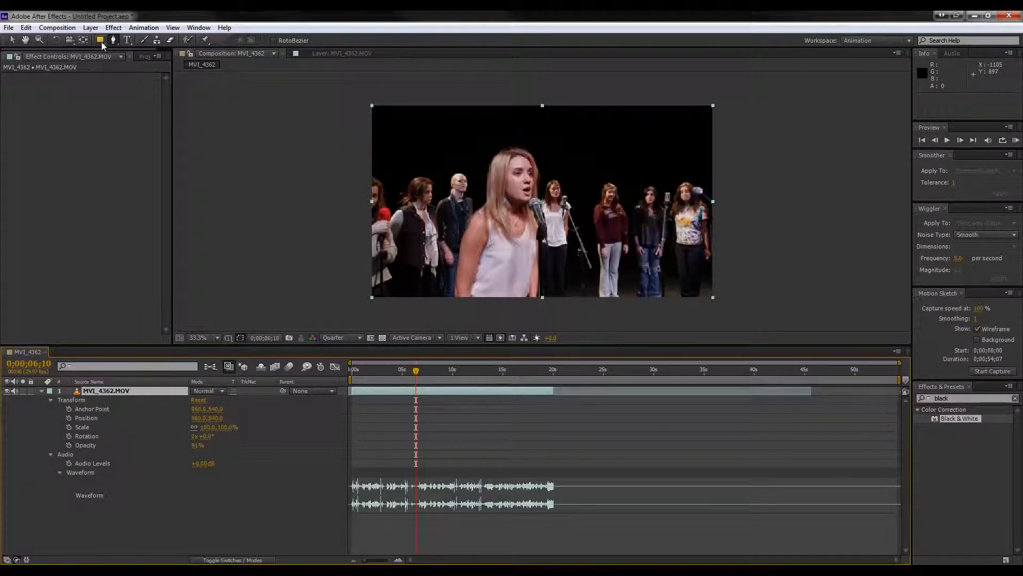
Step: Try a tall rectangular mask around the front singer and delete it again
click(101, 42)
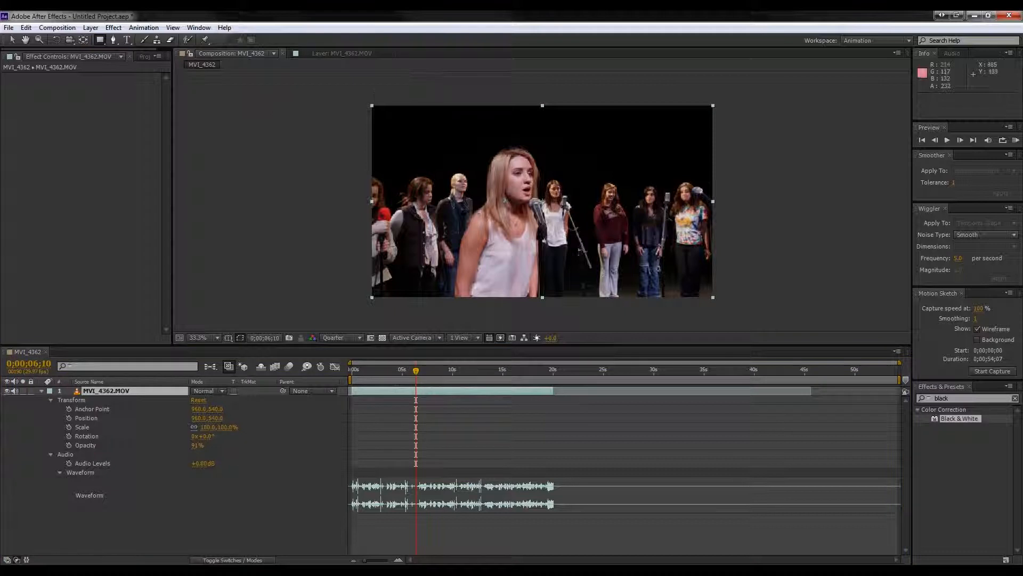
mouse_move(475, 138)
mouse_down()
mouse_move(513, 318)
mouse_move(548, 318)
mouse_up()
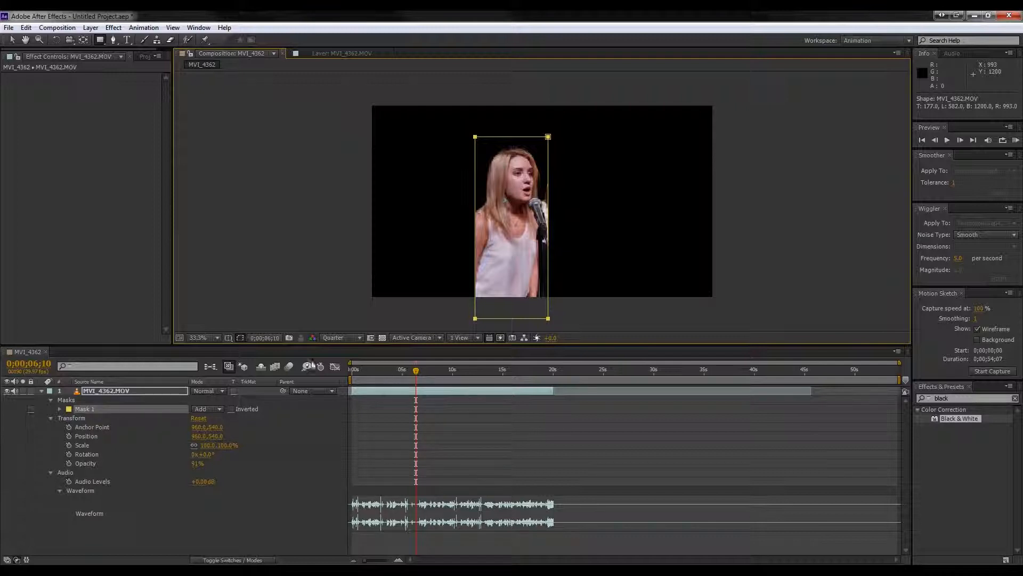
click(91, 410)
key(Delete)
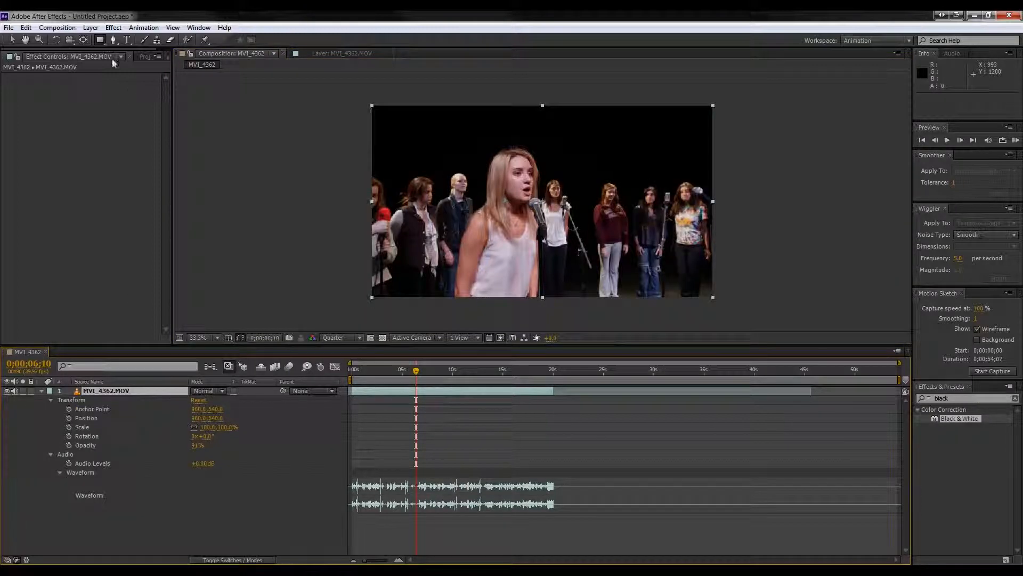
Step: Draw a tall elliptical mask around the front singer and set its feather to 122 pixels
drag(104, 41, 139, 70)
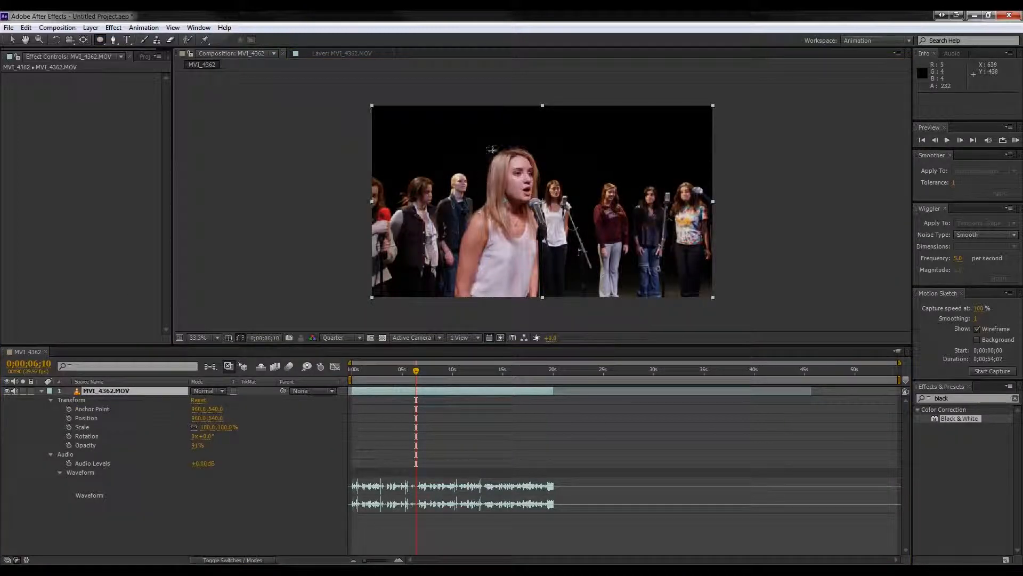
drag(467, 131, 550, 312)
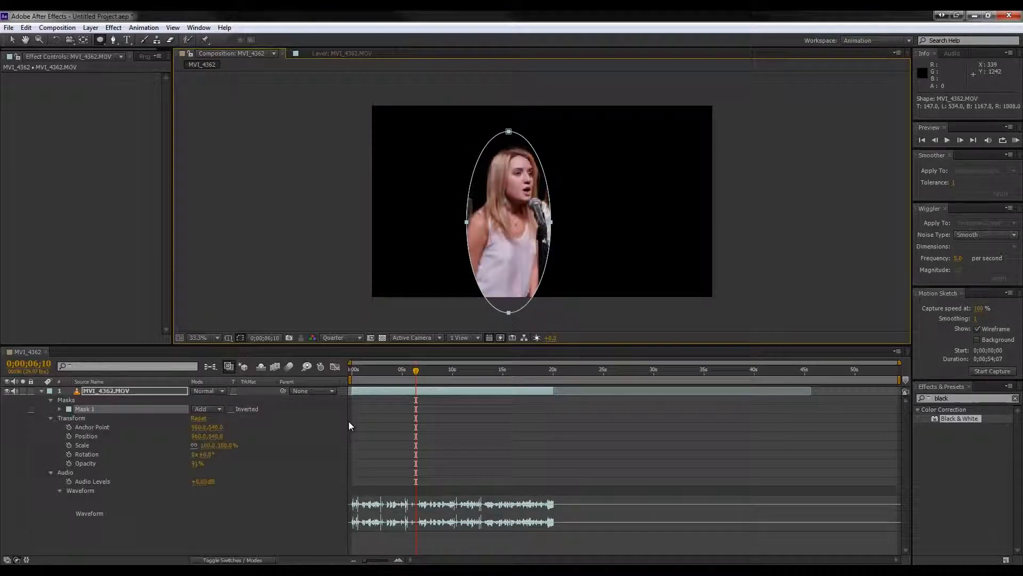
click(59, 409)
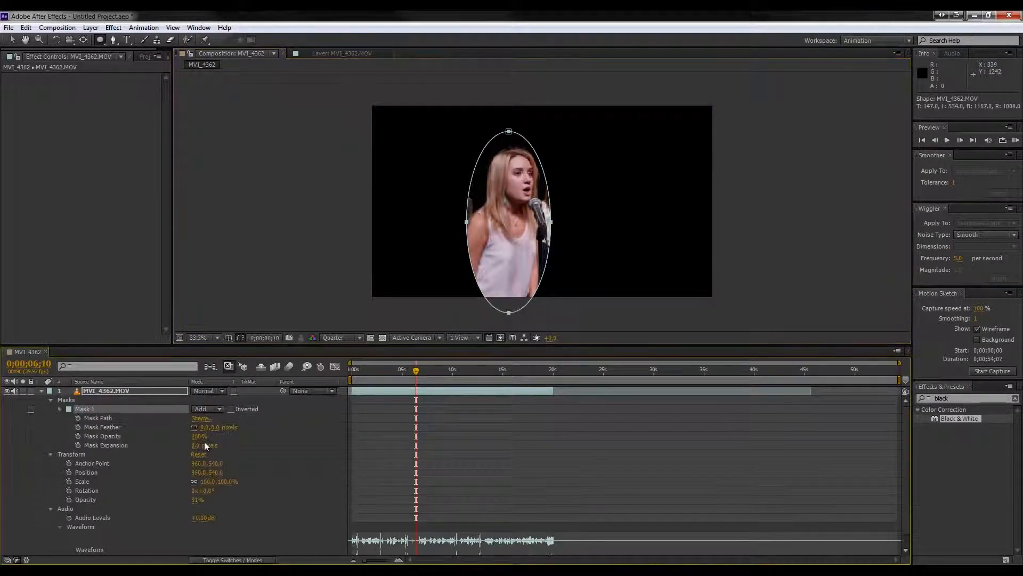
drag(206, 427, 271, 427)
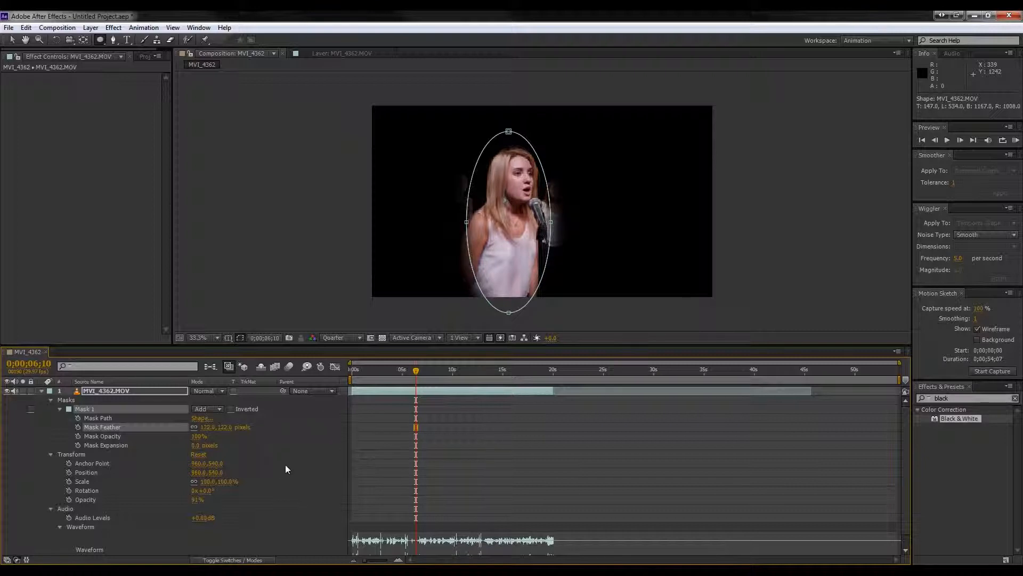
Step: Preview the playback of the footage with the feathered elliptical mask
click(513, 446)
key(space)
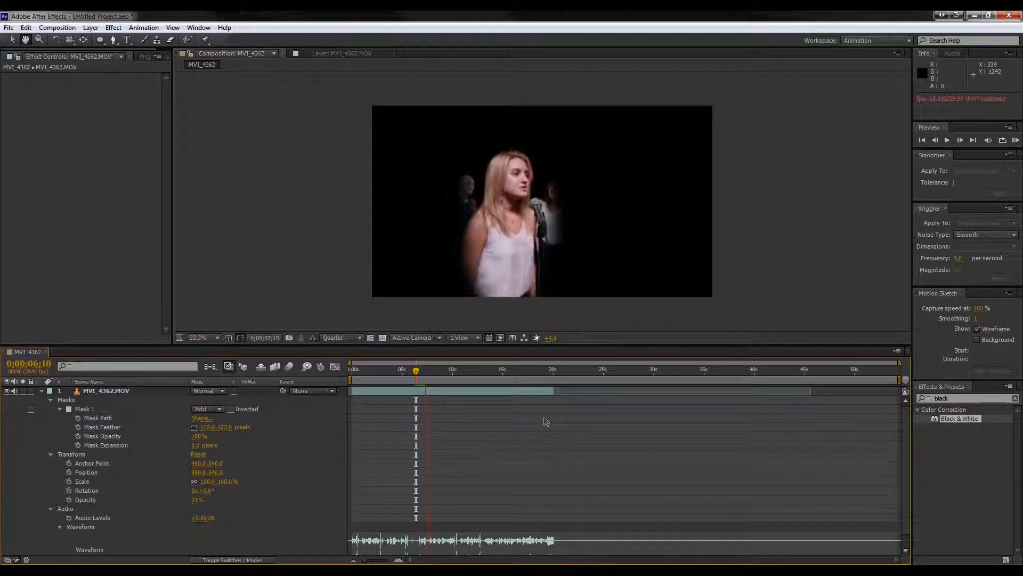
key(q)
Step: Collapse the masked MVI_4362.MOV layer's properties and duplicate the layer
click(41, 391)
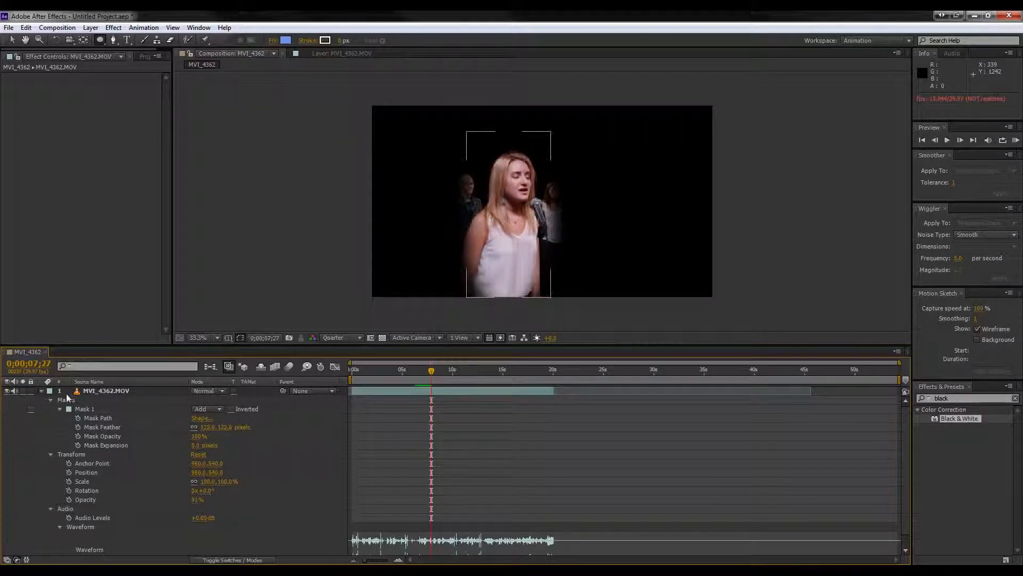
click(109, 390)
key(ctrl+d)
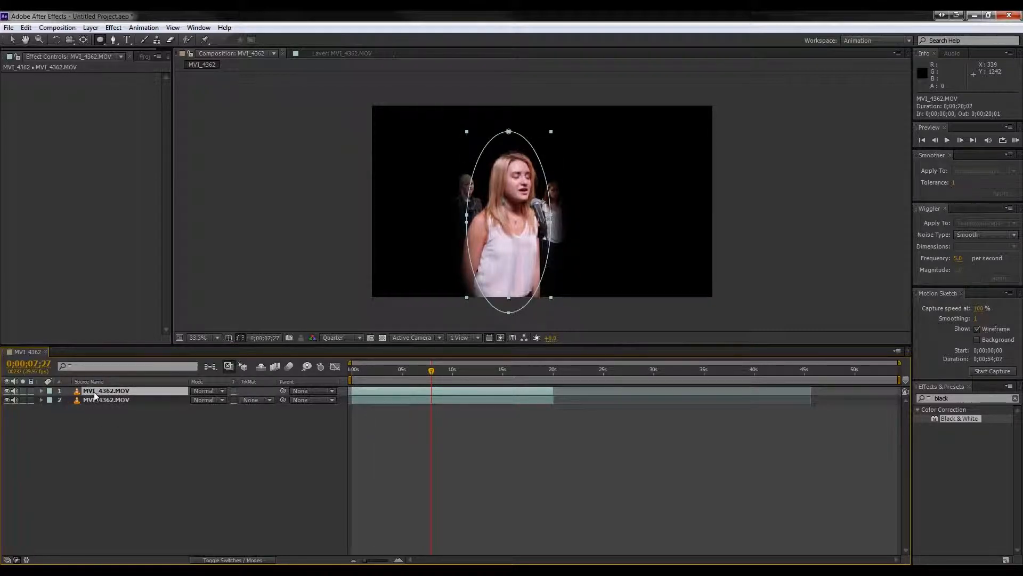
click(26, 27)
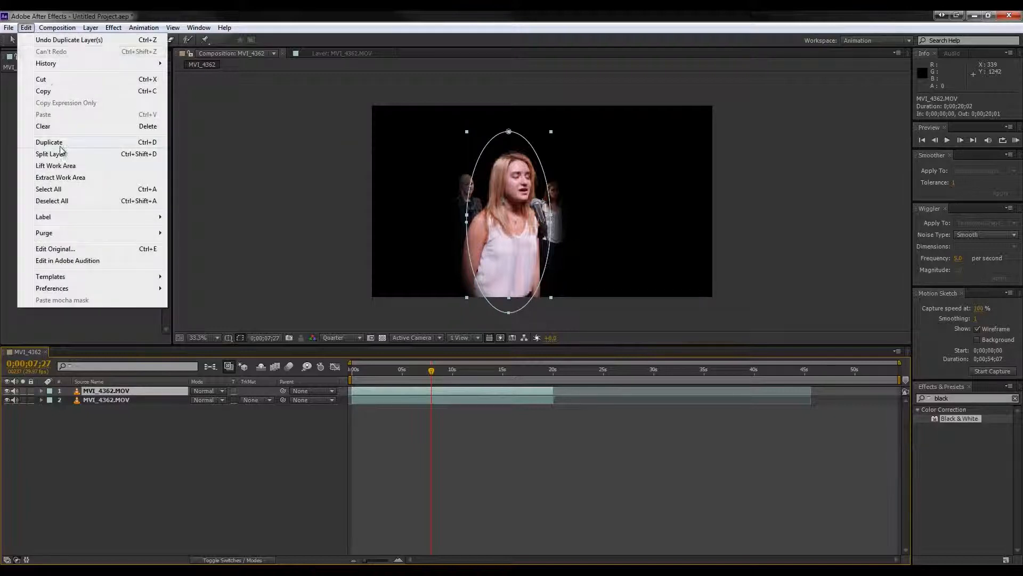
click(69, 19)
Step: Delete the mask from the lower footage layer and apply the Black & White effect to that layer
click(93, 400)
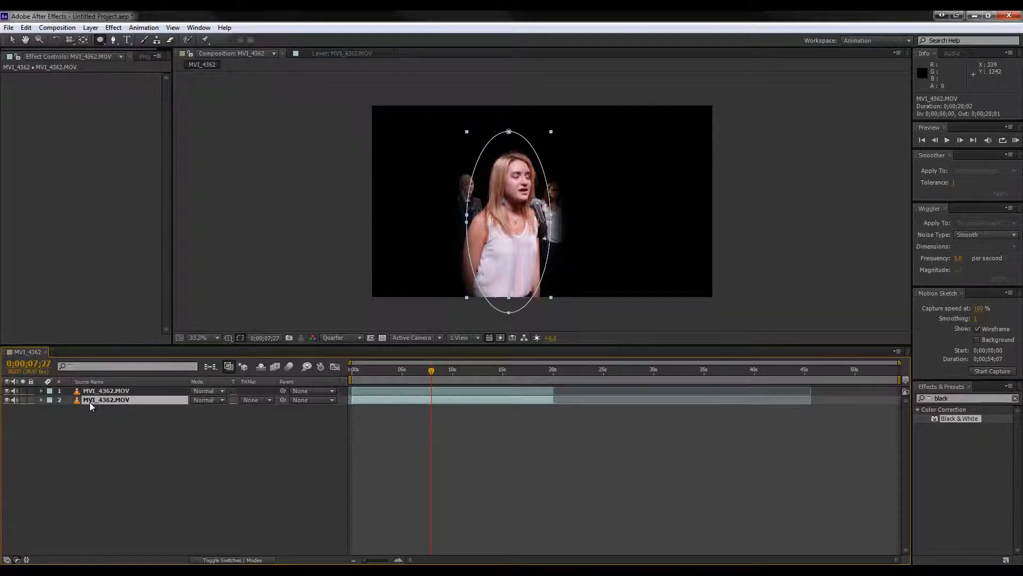
click(41, 400)
click(80, 409)
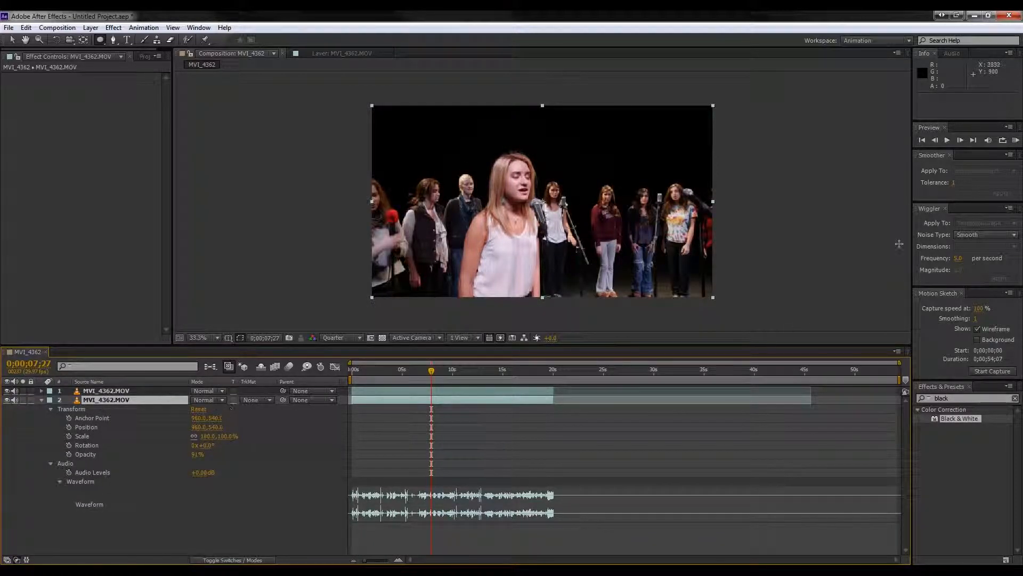
drag(959, 418, 145, 405)
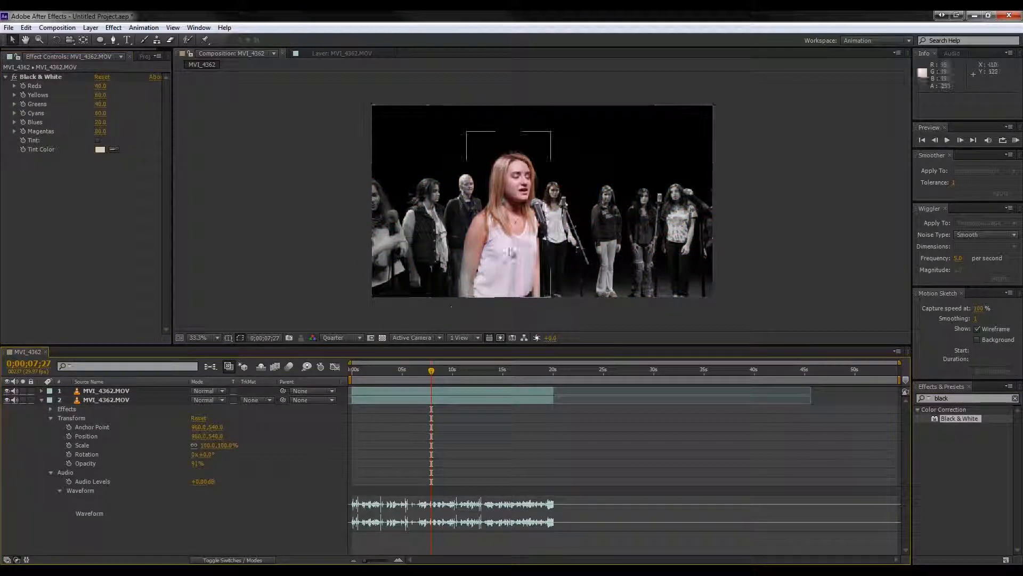
Step: Compare the layers by hiding and reshowing the lower black-and-white layer, and scrub the timeline to check the combined result
click(8, 400)
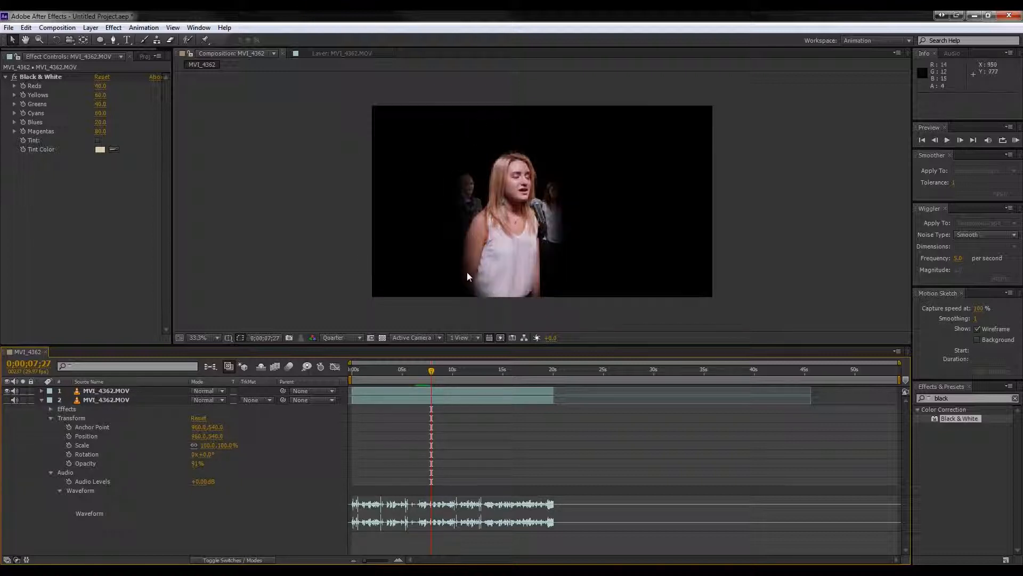
click(129, 391)
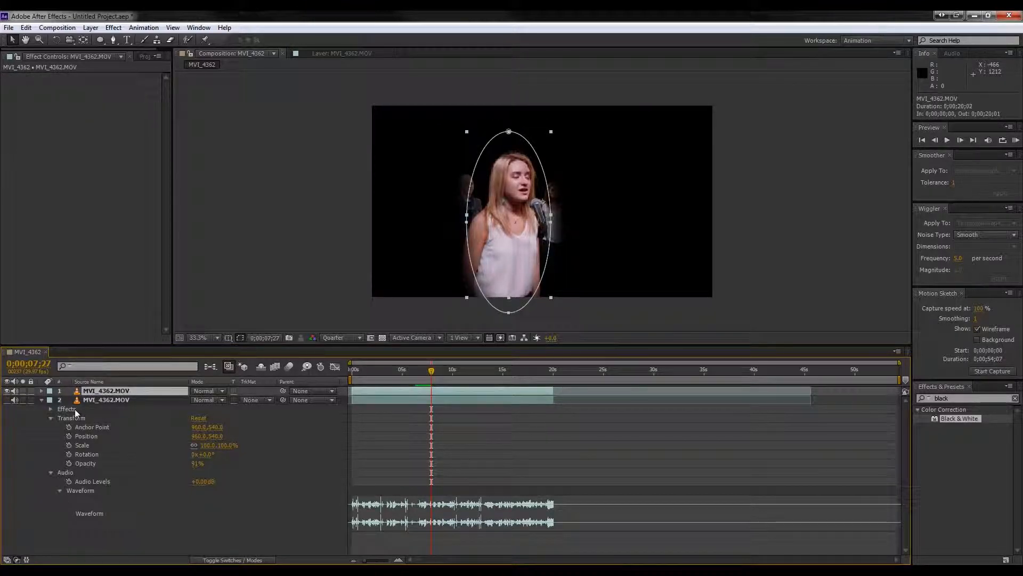
click(7, 400)
click(145, 531)
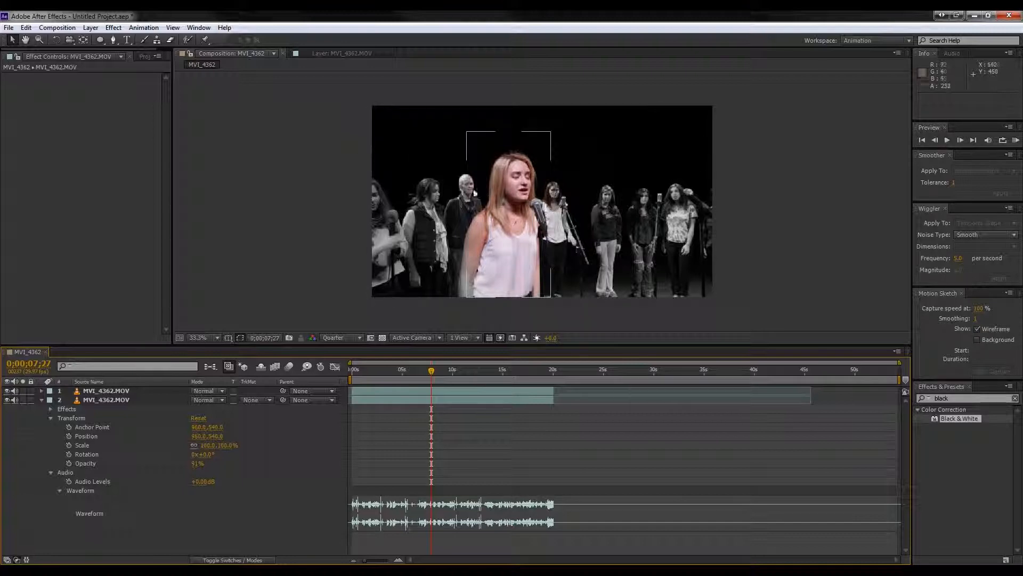
drag(422, 369, 468, 372)
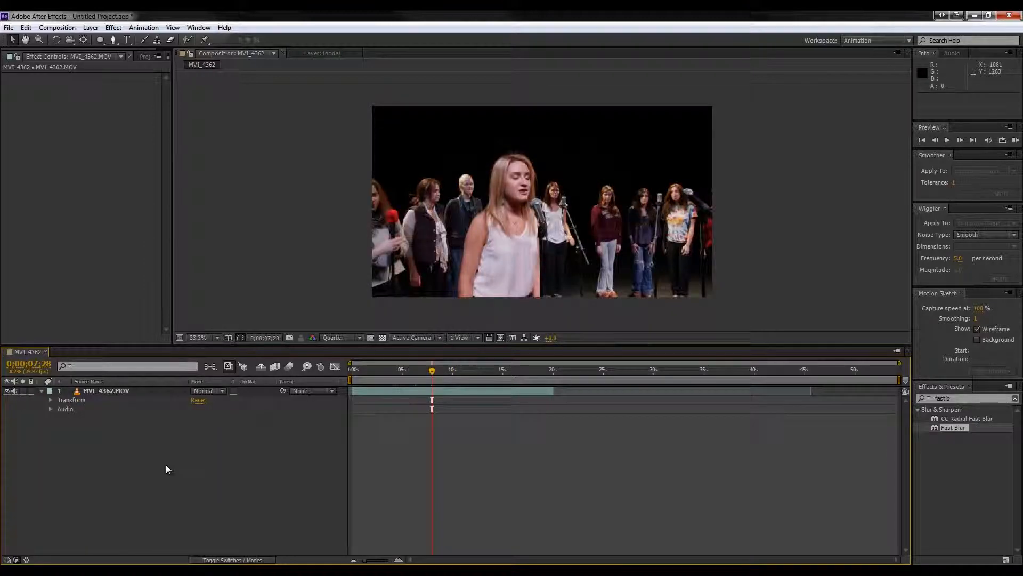